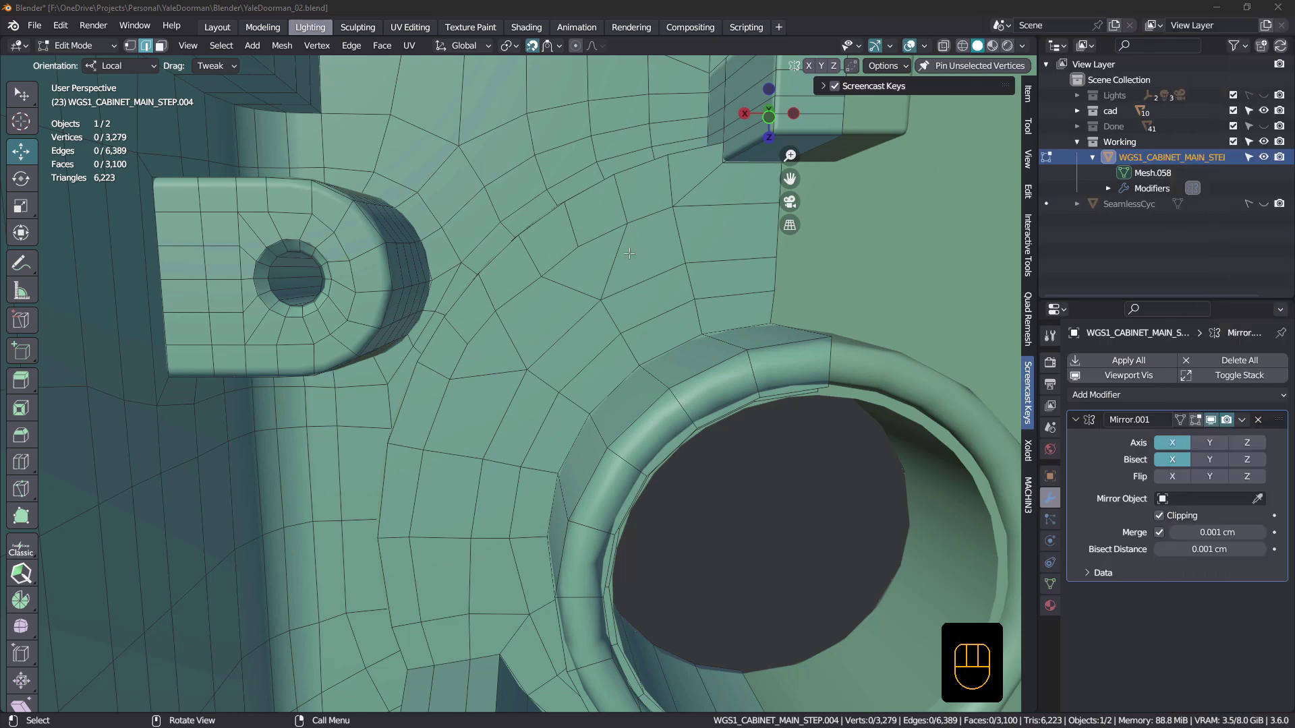
Step: Examine the mesh topology on the plate around the circular opening and along the curved slot beneath it
{"action": "scroll", "coordinate": [614, 286], "scroll_direction": "down", "scroll_amount": 2}
{"action": "middle_click_drag", "start_coordinate": [603, 291], "coordinate": [571, 224]}
{"action": "scroll", "coordinate": [642, 178], "scroll_direction": "down", "scroll_amount": 2}
{"action": "scroll", "coordinate": [571, 225], "scroll_direction": "up", "scroll_amount": 2}
{"action": "scroll", "coordinate": [571, 225], "scroll_direction": "up", "scroll_amount": 1}
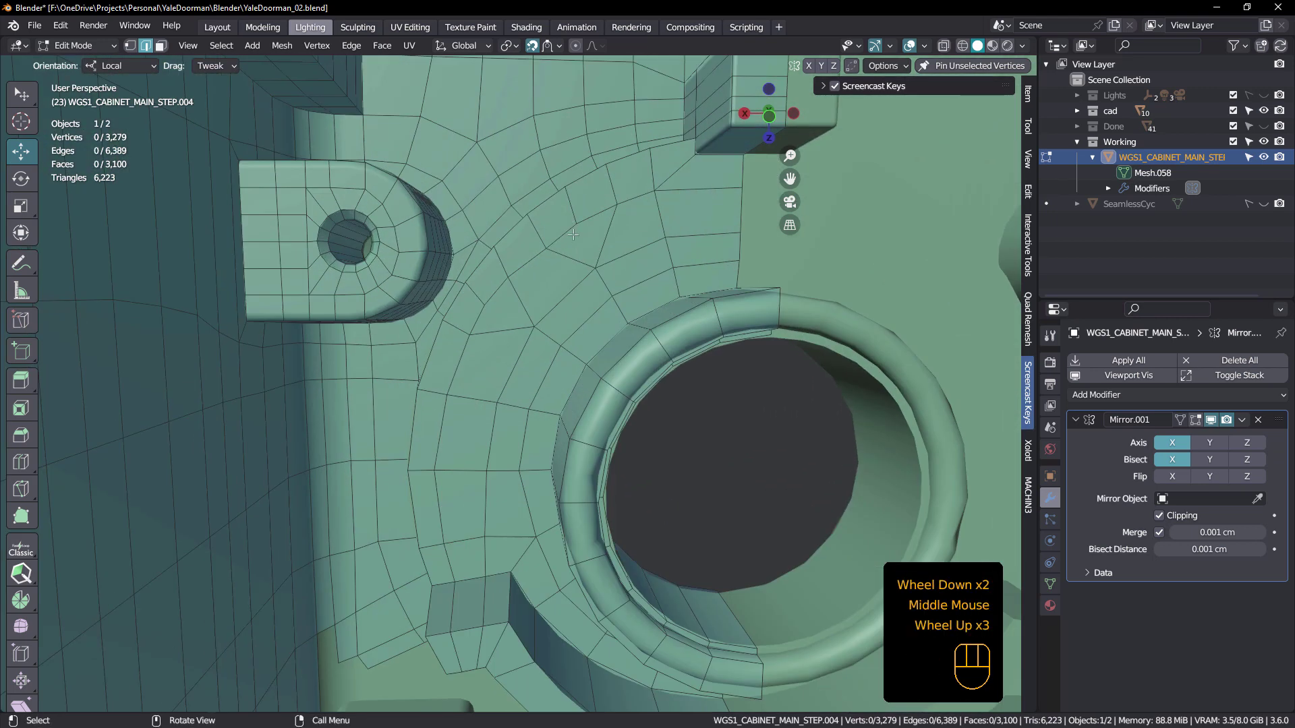
{"action": "middle_click_drag", "start_coordinate": [612, 238], "coordinate": [721, 277]}
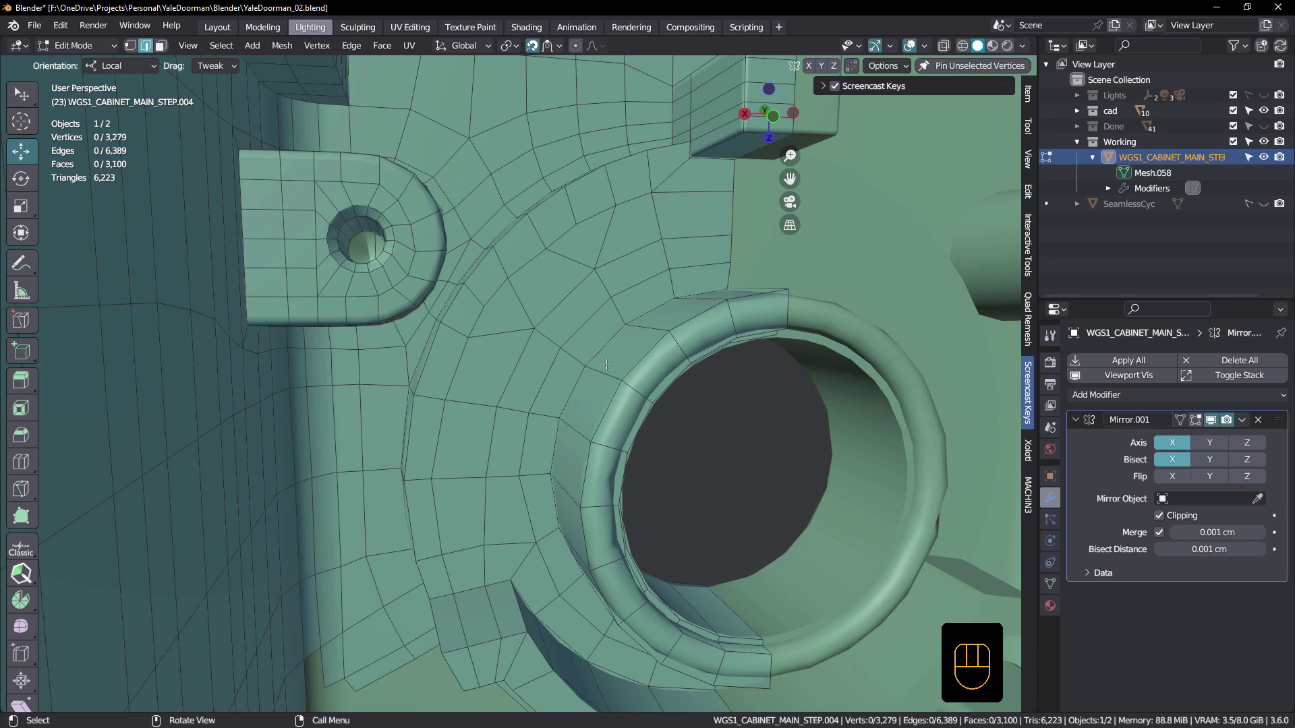
{"action": "middle_click_drag", "start_coordinate": [635, 375], "coordinate": [506, 304], "text": "shift"}
{"action": "scroll", "coordinate": [501, 307], "scroll_direction": "up", "scroll_amount": 1}
{"action": "middle_click_drag", "start_coordinate": [543, 401], "coordinate": [571, 359]}
{"action": "middle_click_drag", "start_coordinate": [570, 299], "coordinate": [632, 343]}
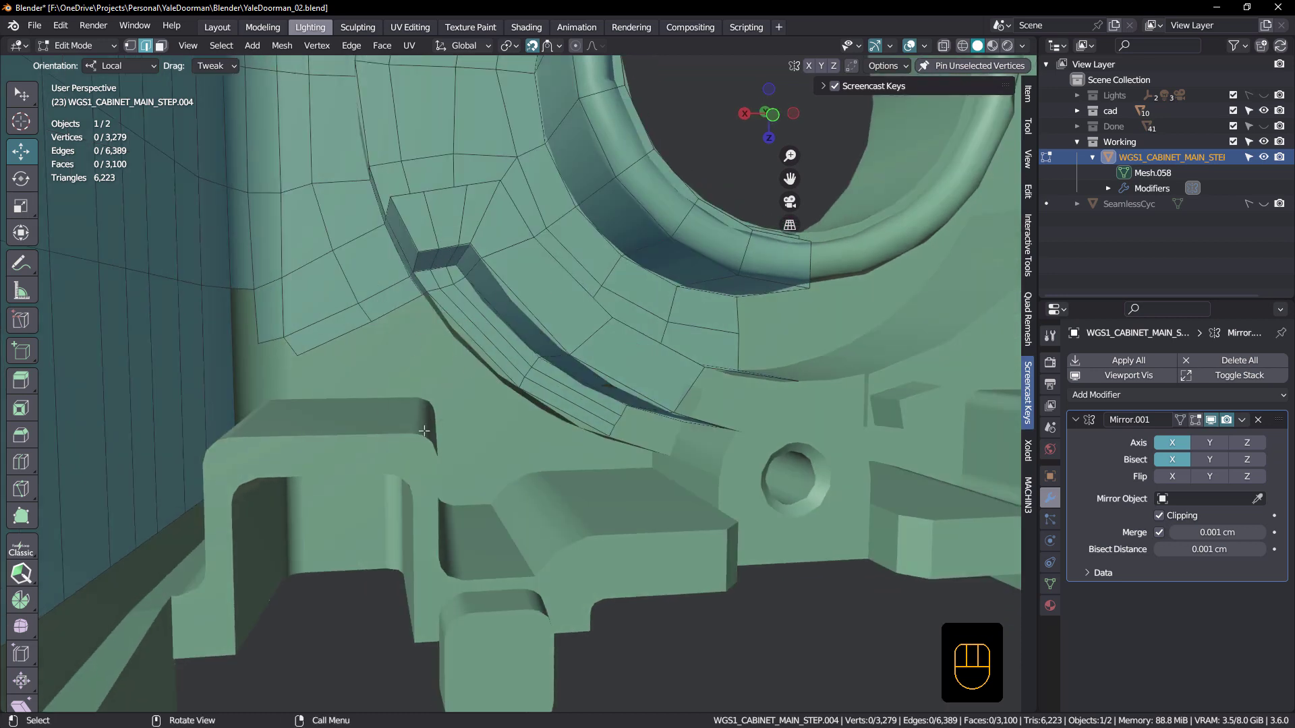
{"action": "middle_click_drag", "start_coordinate": [423, 431], "coordinate": [448, 376]}
{"action": "middle_click_drag", "start_coordinate": [468, 425], "coordinate": [476, 387]}
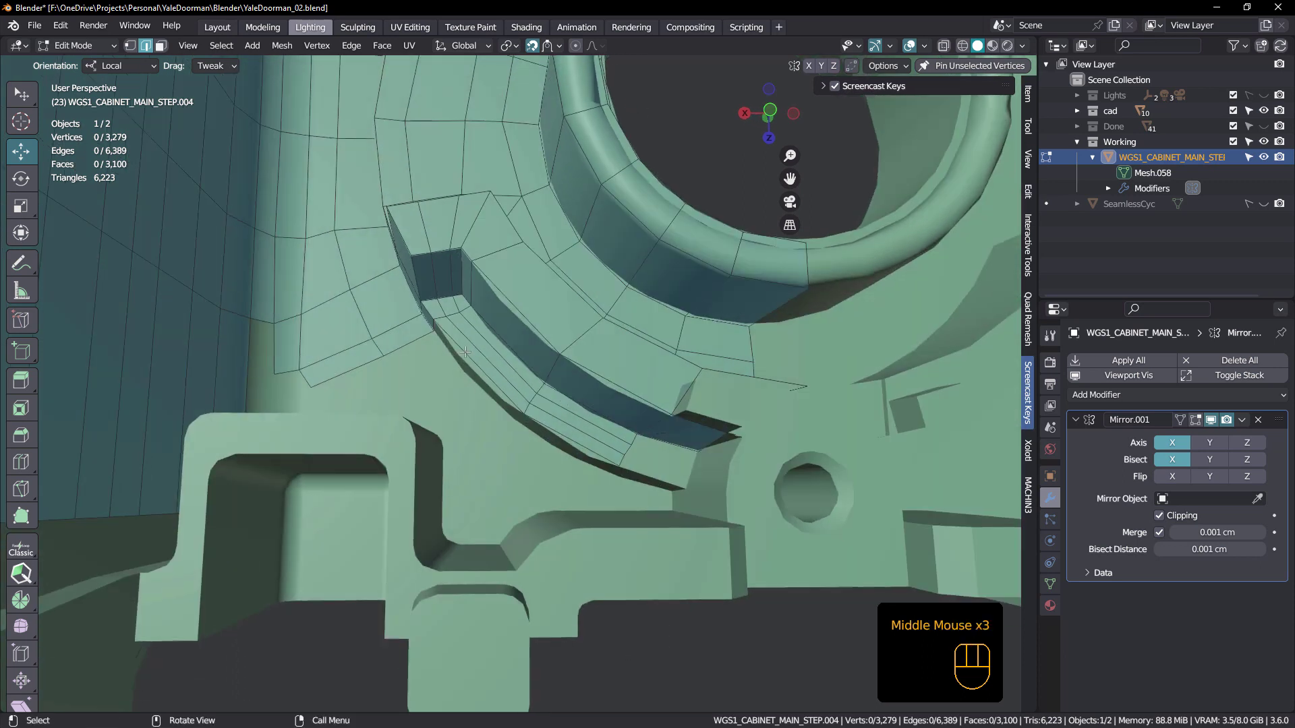
Step: Select the two edges along the curved slot's outer rim and inspect the slot from several angles
{"action": "left_click", "coordinate": [466, 352]}
{"action": "left_click", "coordinate": [551, 430], "text": "shift"}
{"action": "middle_click_drag", "start_coordinate": [551, 430], "coordinate": [532, 478]}
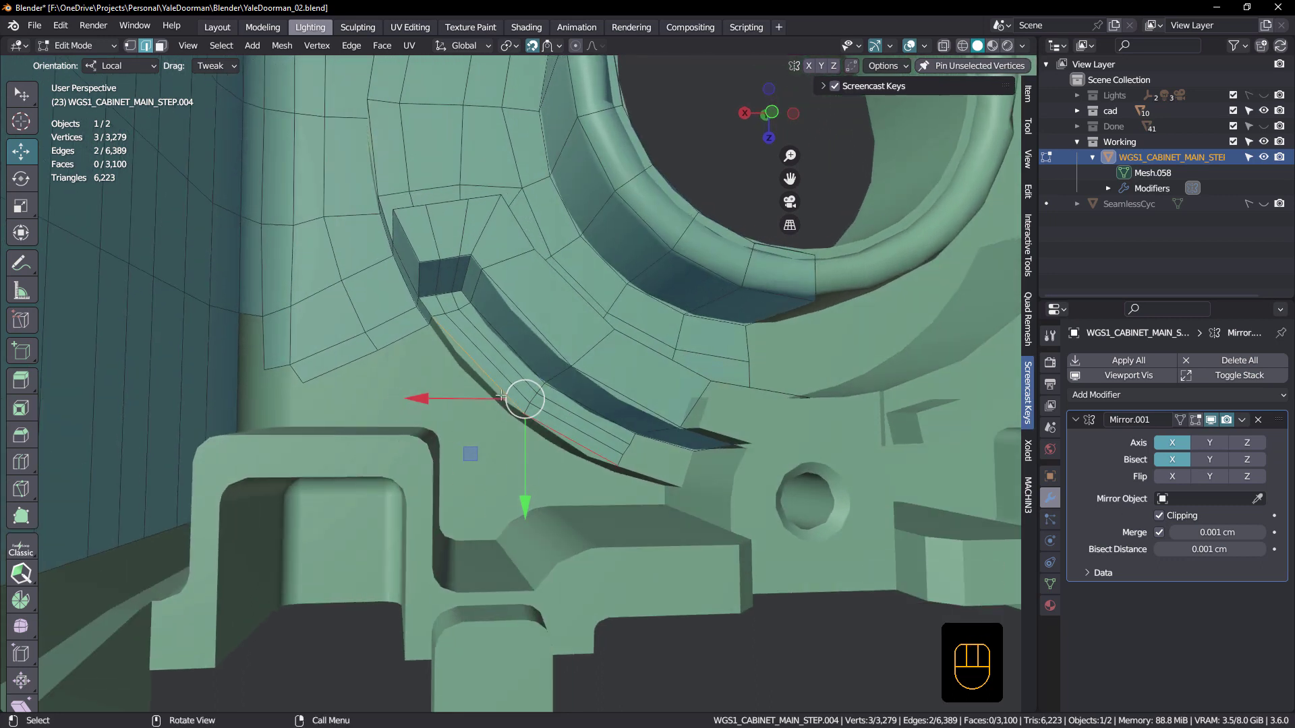
{"action": "scroll", "coordinate": [493, 375], "scroll_direction": "up", "scroll_amount": 2}
{"action": "middle_click_drag", "start_coordinate": [483, 378], "coordinate": [471, 382]}
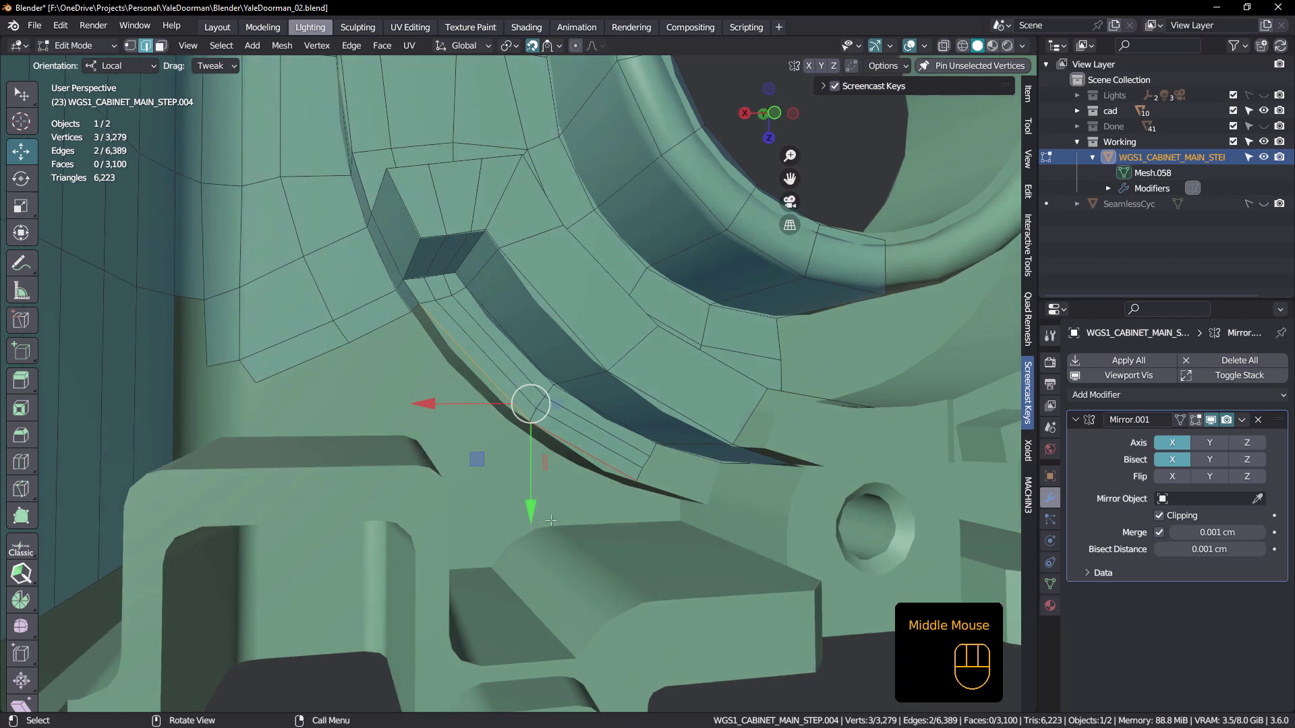
{"action": "scroll", "coordinate": [465, 425], "scroll_direction": "down", "scroll_amount": 2}
{"action": "middle_click_drag", "start_coordinate": [472, 424], "coordinate": [486, 326]}
{"action": "scroll", "coordinate": [547, 432], "scroll_direction": "up", "scroll_amount": 2}
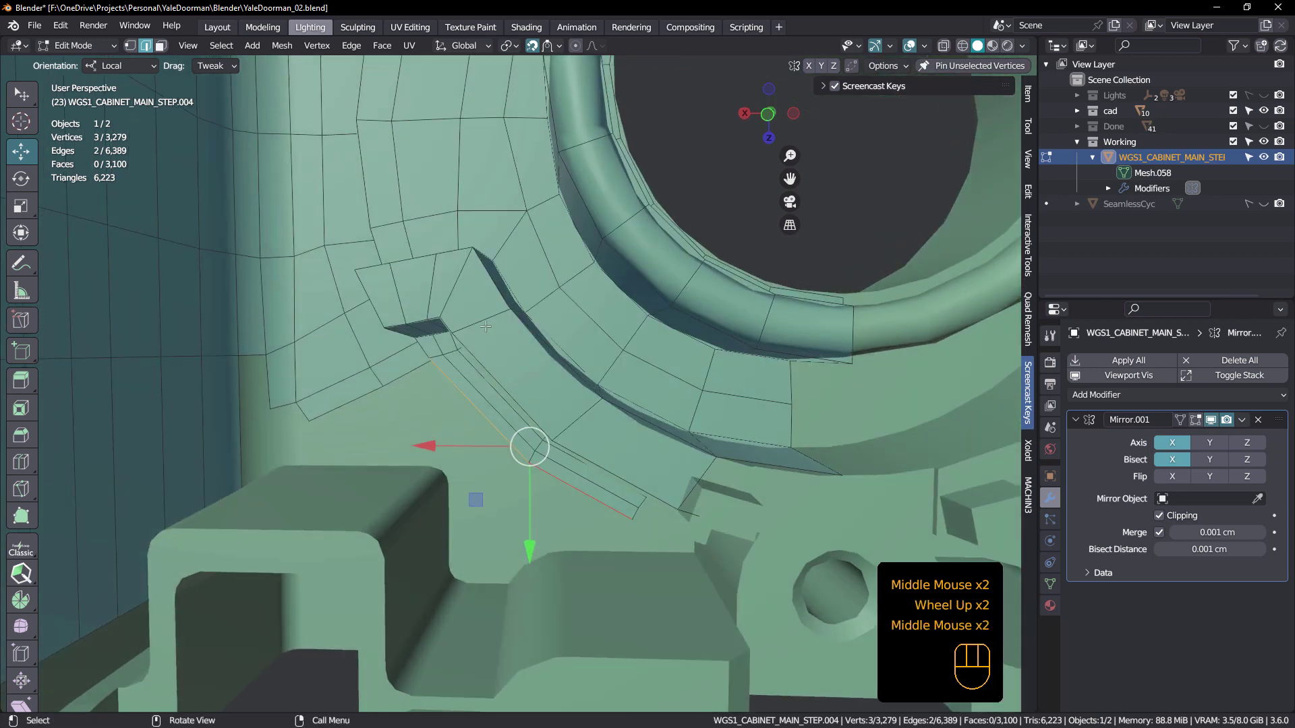
{"action": "scroll", "coordinate": [614, 437], "scroll_direction": "down", "scroll_amount": 2}
{"action": "middle_click_drag", "start_coordinate": [613, 437], "coordinate": [560, 413]}
{"action": "middle_click_drag", "start_coordinate": [560, 413], "coordinate": [531, 401]}
{"action": "scroll", "coordinate": [533, 398], "scroll_direction": "up", "scroll_amount": 2}
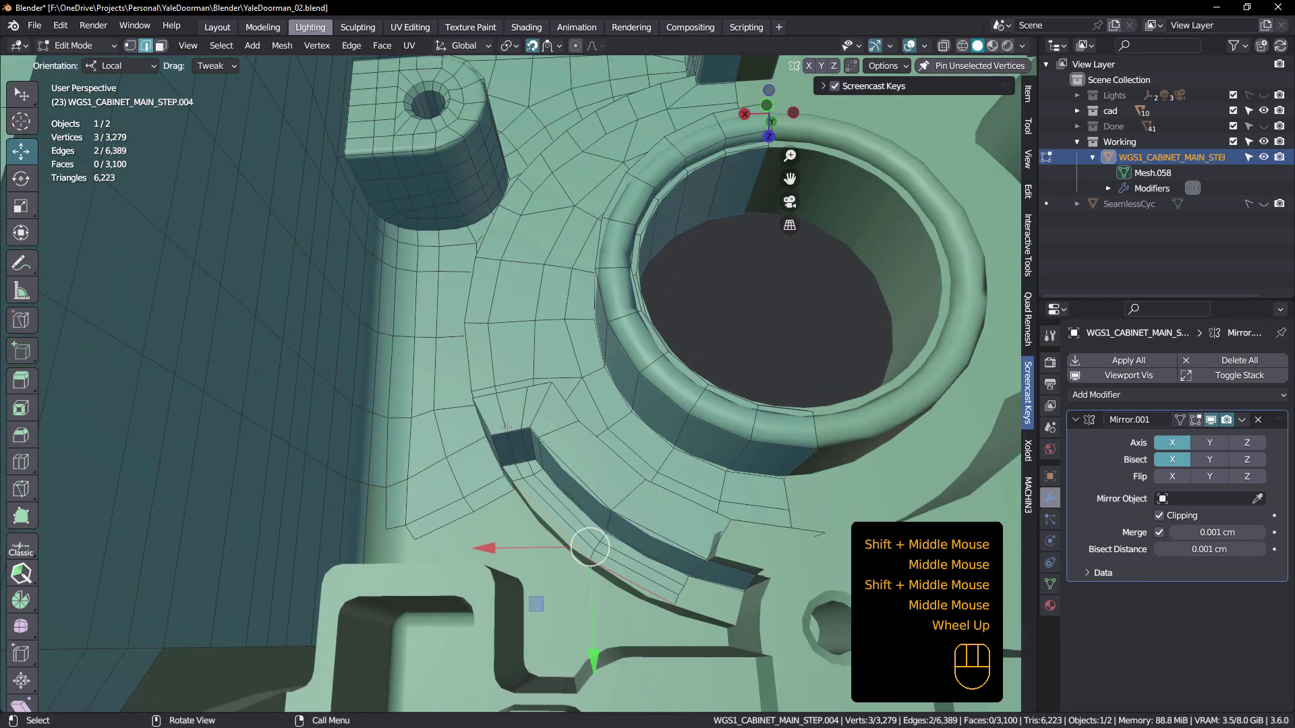
Step: Dissolve the edge loop that curves around the circular opening and runs down to the slot's inner corner
{"action": "left_click", "coordinate": [534, 398], "text": "alt"}
{"action": "left_click", "coordinate": [518, 472], "text": "alt+shift"}
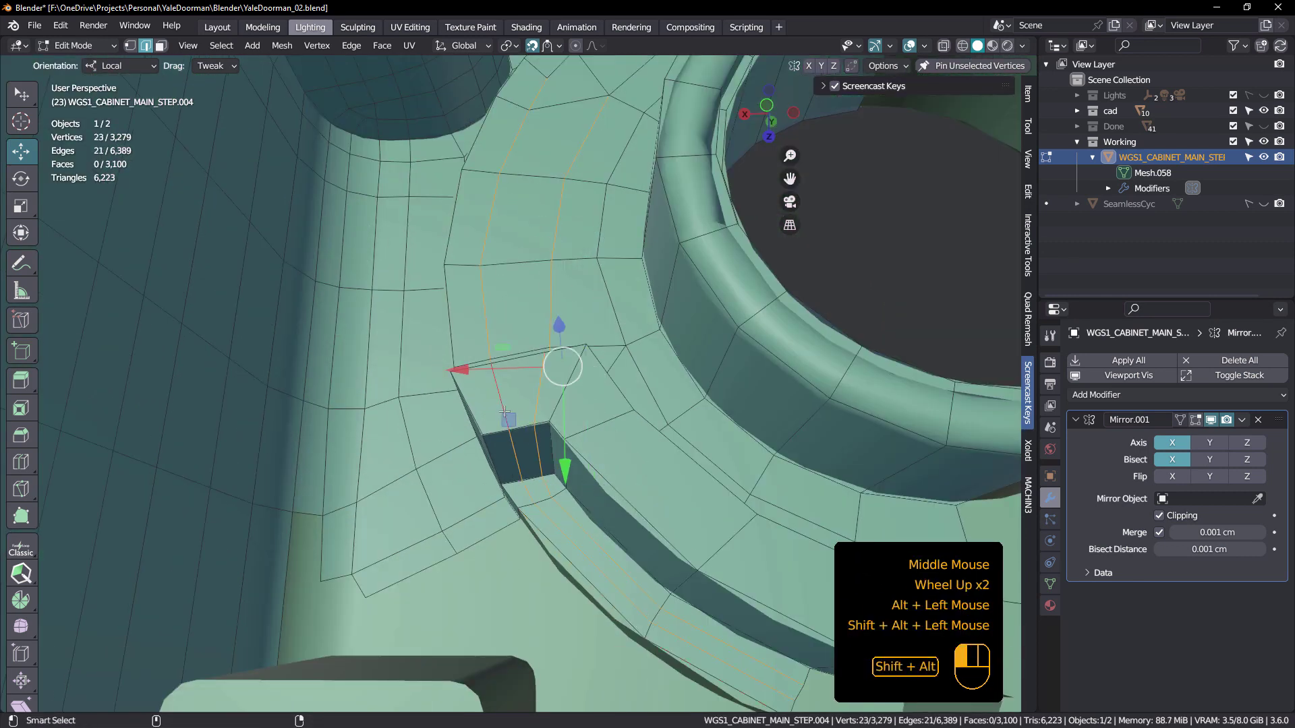
{"action": "scroll", "coordinate": [643, 585], "scroll_direction": "down", "scroll_amount": 2}
{"action": "middle_click_drag", "start_coordinate": [643, 585], "coordinate": [565, 404]}
{"action": "scroll", "coordinate": [604, 299], "scroll_direction": "down", "scroll_amount": 2}
{"action": "left_click", "coordinate": [570, 396]}
{"action": "middle_click_drag", "start_coordinate": [501, 542], "coordinate": [514, 475]}
{"action": "left_click", "coordinate": [514, 450], "text": "alt"}
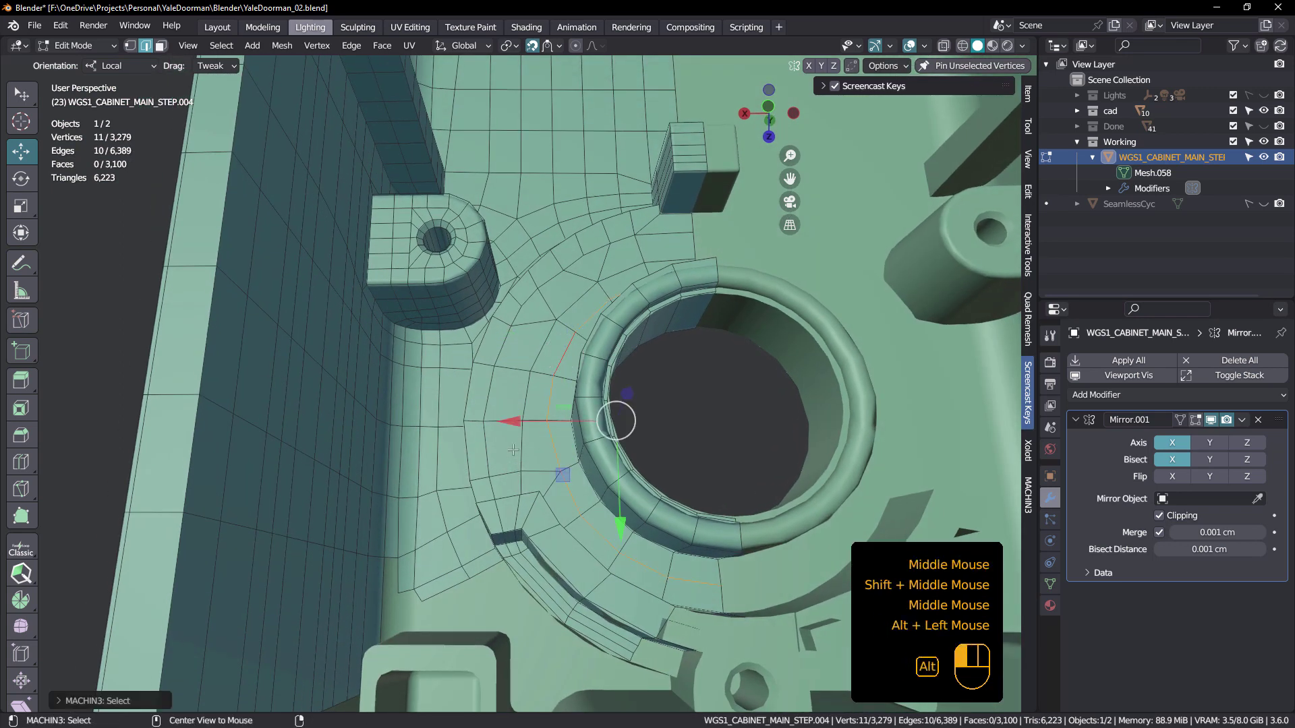
{"action": "left_click", "coordinate": [518, 449], "text": "alt"}
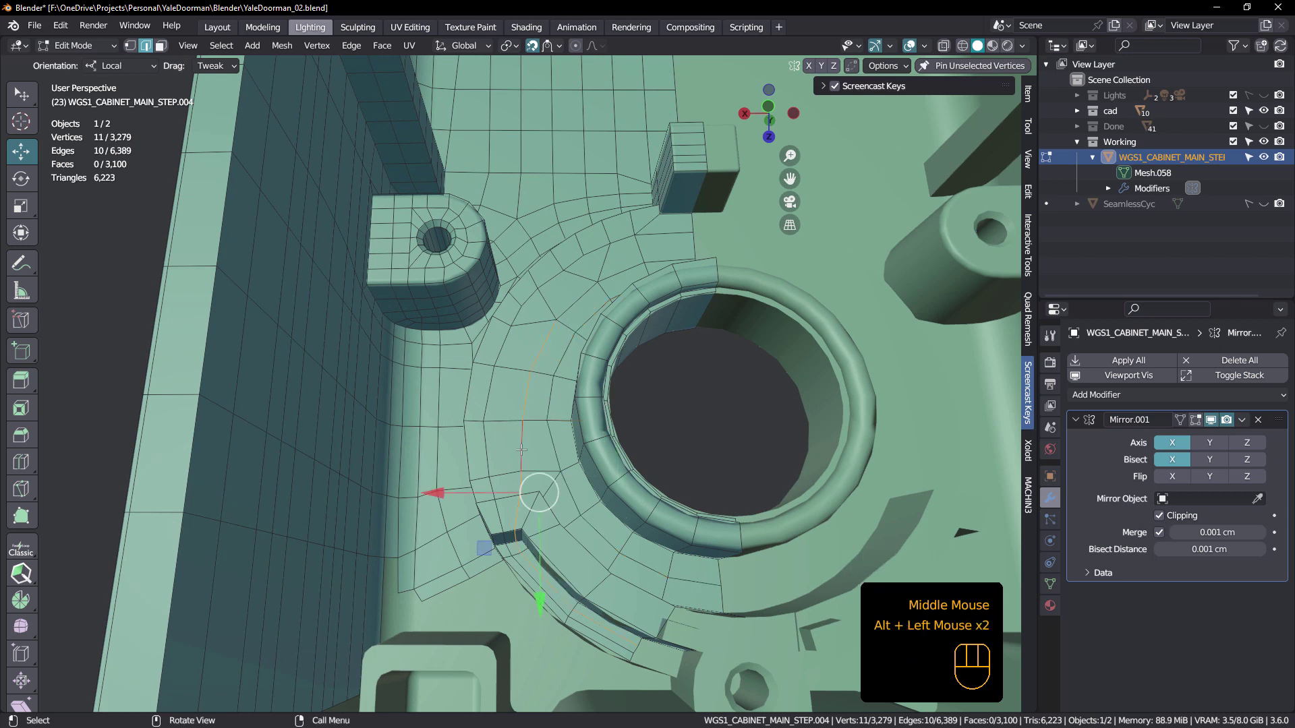
{"action": "key", "text": "ctrl+x"}
Step: Dissolve the three connected edges continuing the same row on the plate above the circular opening
{"action": "middle_click_drag", "start_coordinate": [521, 450], "coordinate": [543, 398]}
{"action": "scroll", "coordinate": [533, 418], "scroll_direction": "down", "scroll_amount": 1}
{"action": "middle_click_drag", "start_coordinate": [543, 398], "coordinate": [550, 385], "text": "shift"}
{"action": "middle_click_drag", "start_coordinate": [550, 385], "coordinate": [557, 368]}
{"action": "scroll", "coordinate": [560, 358], "scroll_direction": "up", "scroll_amount": 1}
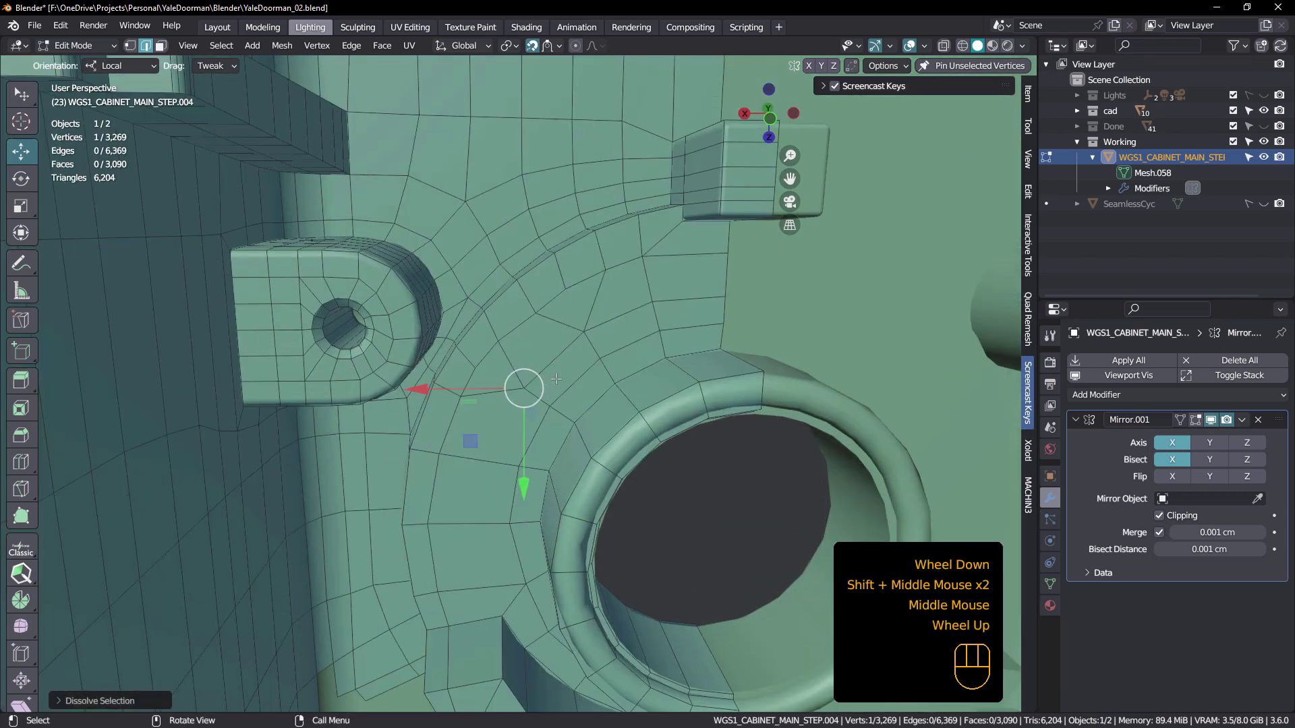
{"action": "scroll", "coordinate": [563, 353], "scroll_direction": "up", "scroll_amount": 1}
{"action": "left_click", "coordinate": [558, 348]}
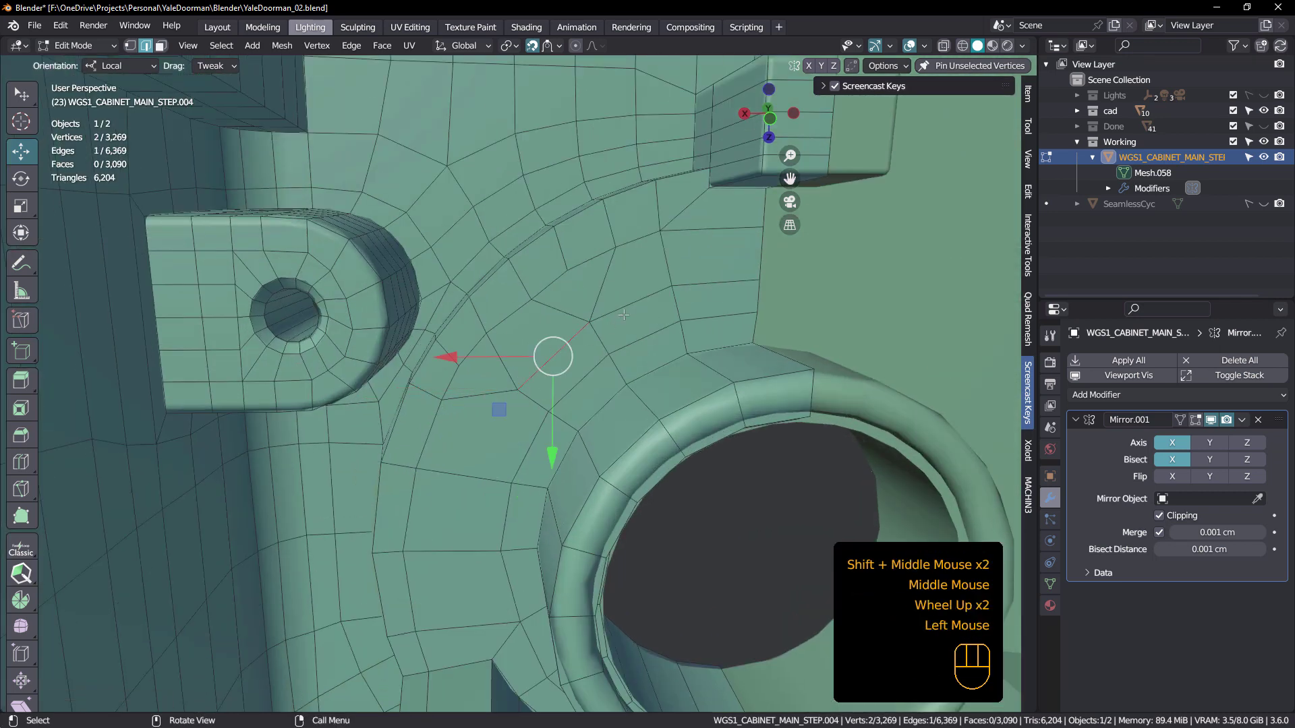
{"action": "left_click", "coordinate": [625, 310], "text": "shift"}
{"action": "left_click", "coordinate": [708, 283], "text": "shift"}
{"action": "key", "text": "ctrl+x"}
{"action": "middle_click_drag", "start_coordinate": [676, 308], "coordinate": [581, 354]}
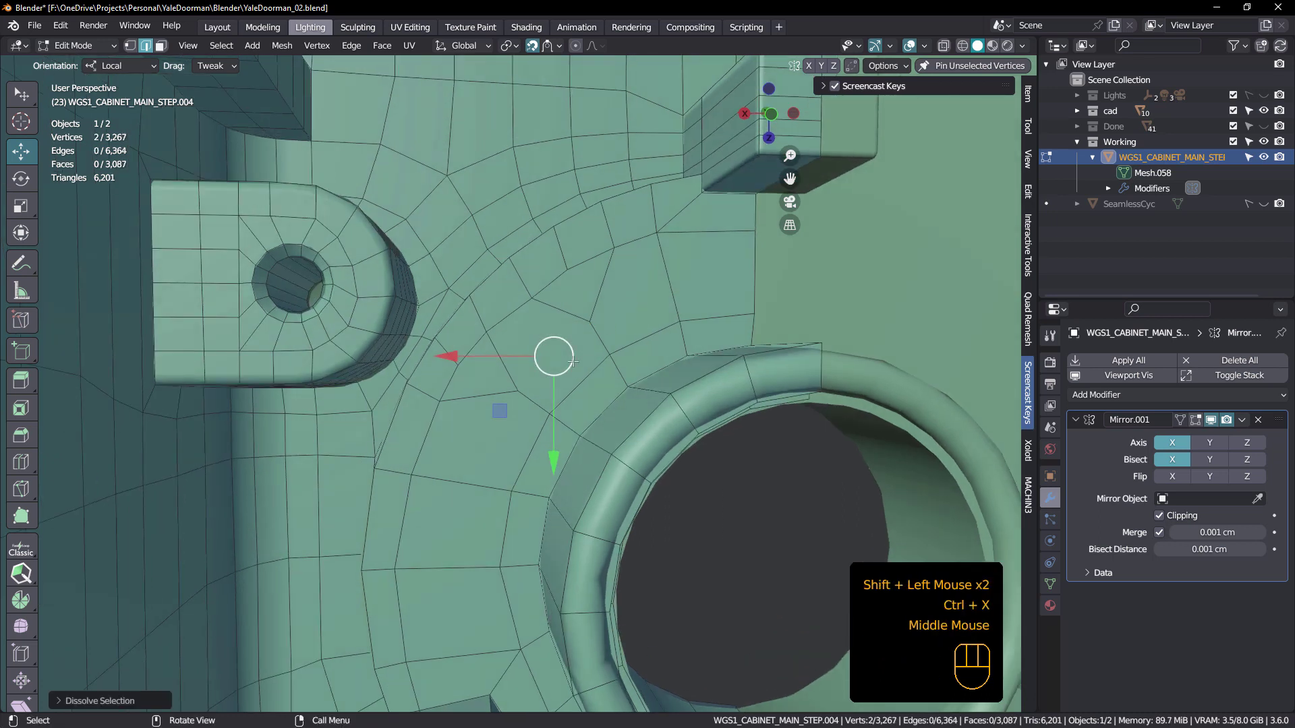
Step: Merge each of the two stray vertices above the opening with its neighbouring vertex nearer the ring
{"action": "key", "text": "1"}
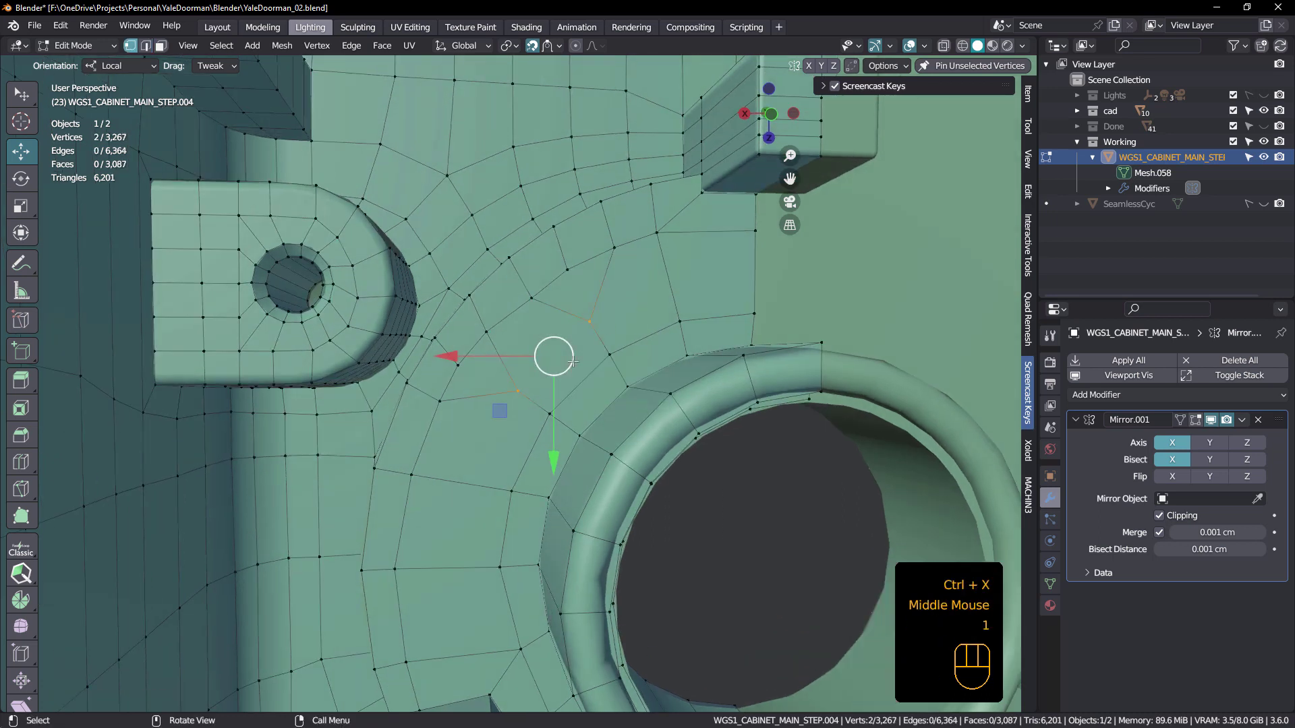
{"action": "left_click", "coordinate": [592, 322]}
{"action": "left_click", "coordinate": [609, 354], "text": "shift"}
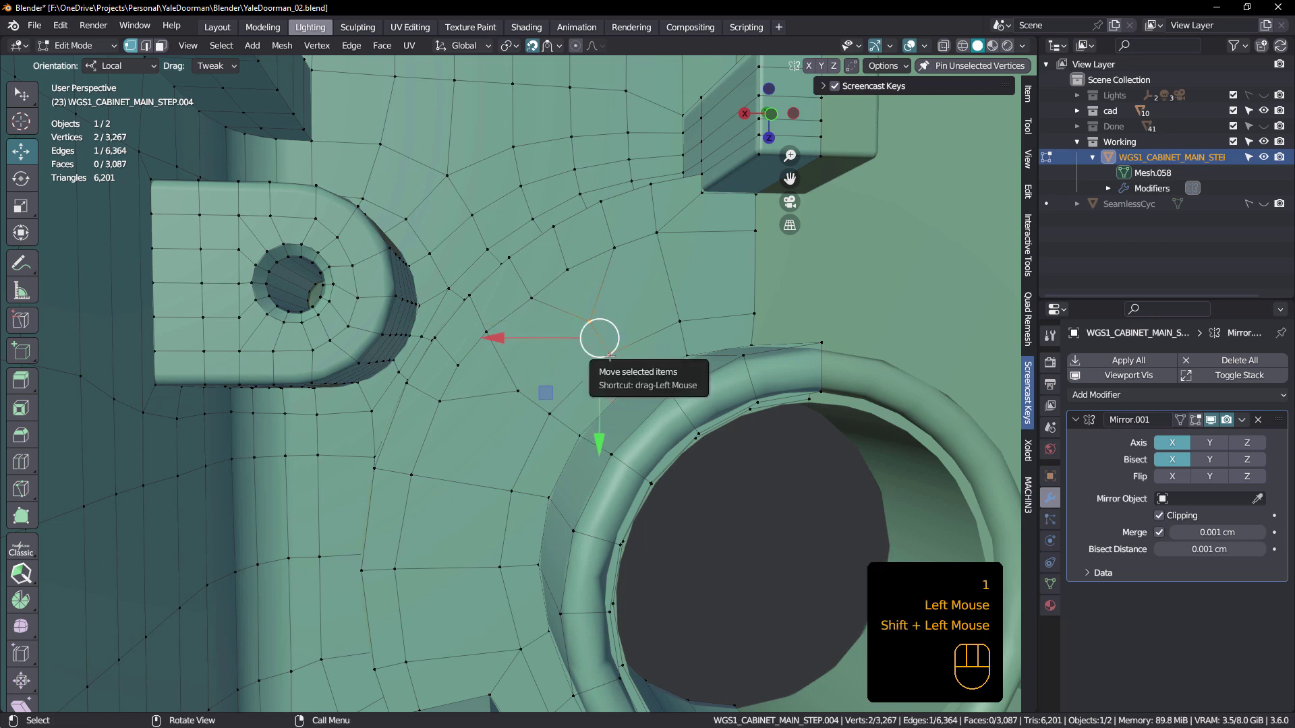
{"action": "key", "text": "m"}
{"action": "left_click", "coordinate": [609, 357]}
{"action": "left_click", "coordinate": [514, 390]}
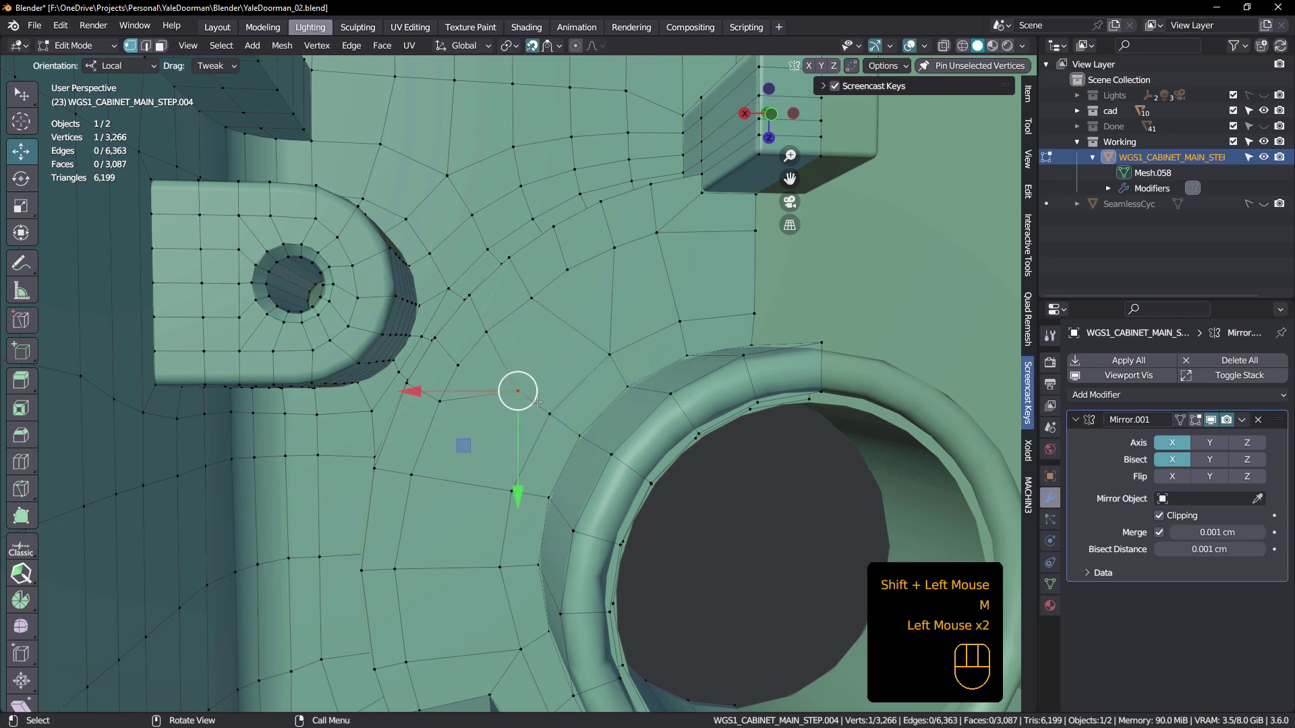
{"action": "left_click", "coordinate": [555, 415], "text": "shift"}
{"action": "key", "text": "m"}
{"action": "left_click", "coordinate": [565, 403]}
Step: Move the vertex on the slot floor's upper end slightly along the X axis
{"action": "scroll", "coordinate": [580, 337], "scroll_direction": "down", "scroll_amount": 1}
{"action": "middle_click_drag", "start_coordinate": [580, 337], "coordinate": [540, 394]}
{"action": "scroll", "coordinate": [585, 314], "scroll_direction": "down", "scroll_amount": 1}
{"action": "middle_click_drag", "start_coordinate": [542, 301], "coordinate": [498, 444]}
{"action": "scroll", "coordinate": [526, 408], "scroll_direction": "up", "scroll_amount": 2}
{"action": "scroll", "coordinate": [459, 419], "scroll_direction": "up", "scroll_amount": 2}
{"action": "left_click", "coordinate": [459, 419]}
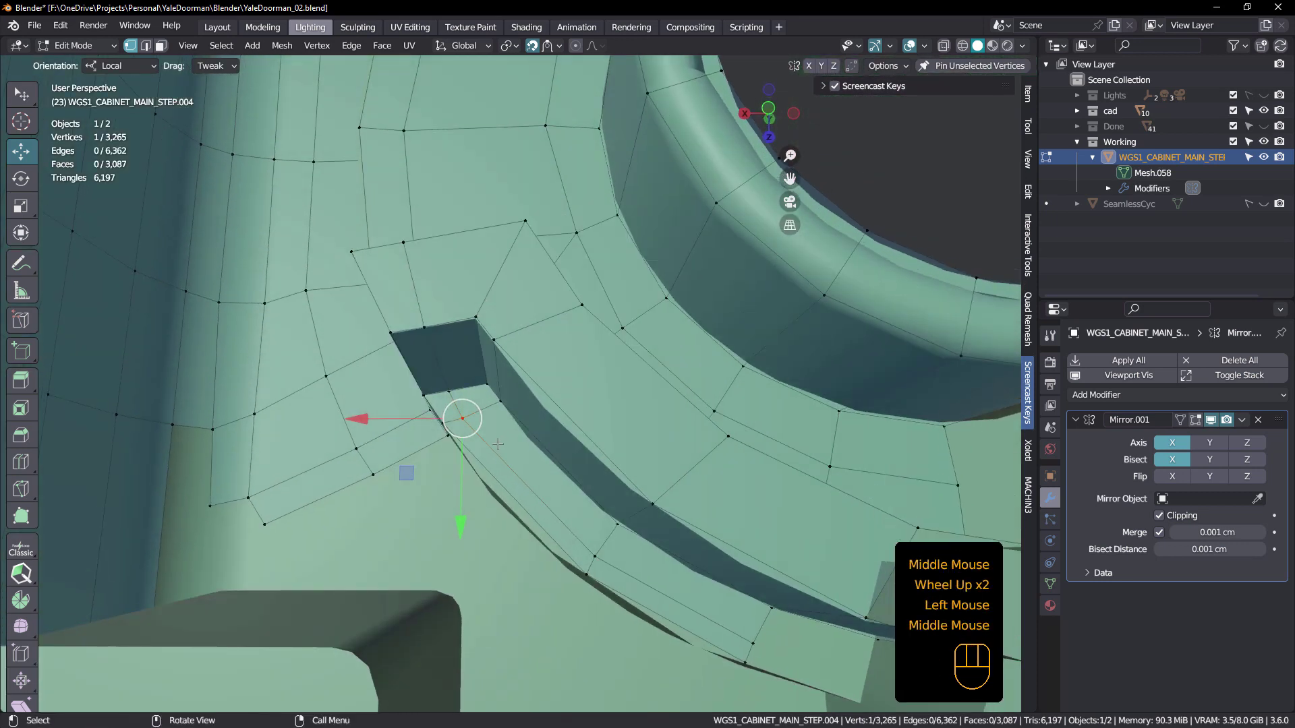
{"action": "left_click_drag", "start_coordinate": [420, 419], "coordinate": [426, 419]}
{"action": "middle_click_drag", "start_coordinate": [426, 419], "coordinate": [554, 468]}
Step: Knife two cuts across the curved slot's floor and wall onto the plate, and join them with a cut along the plate
{"action": "scroll", "coordinate": [549, 192], "scroll_direction": "down", "scroll_amount": 2}
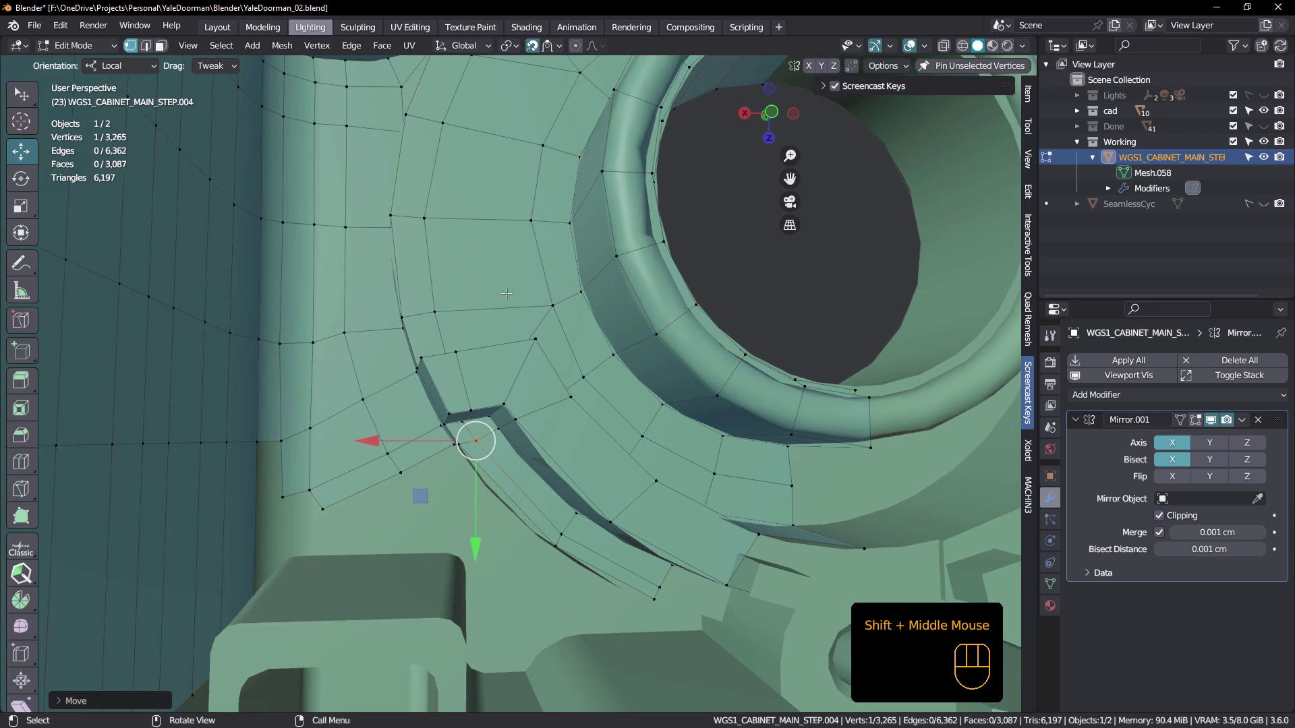
{"action": "mouse_move", "coordinate": [506, 293]}
{"action": "middle_mouse_down", "text": "shift"}
{"action": "mouse_move", "coordinate": [504, 330]}
{"action": "mouse_move", "coordinate": [496, 300]}
{"action": "mouse_move", "coordinate": [485, 306]}
{"action": "middle_mouse_up", "text": "shift"}
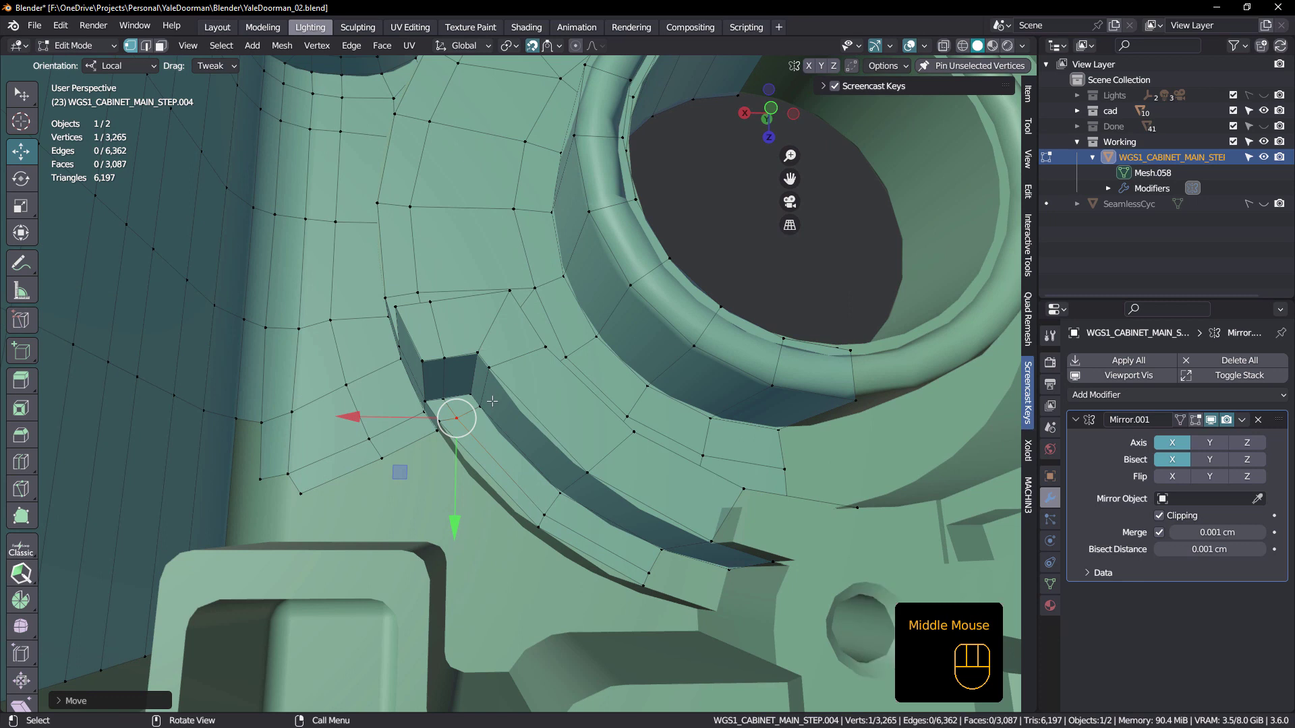
{"action": "middle_click_drag", "start_coordinate": [492, 402], "coordinate": [495, 340]}
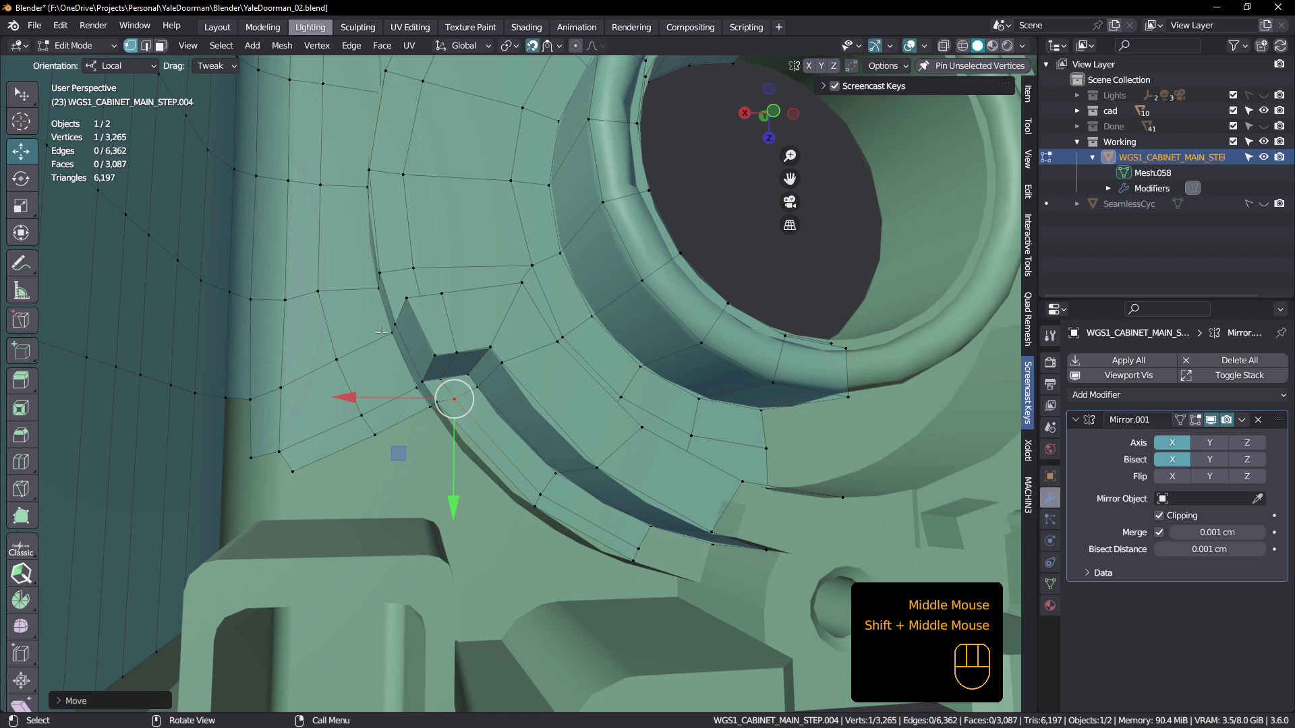
{"action": "middle_click_drag", "start_coordinate": [450, 459], "coordinate": [508, 414], "text": "shift"}
{"action": "key", "text": "2"}
{"action": "left_click", "coordinate": [532, 346]}
{"action": "middle_click_drag", "start_coordinate": [531, 346], "coordinate": [508, 338]}
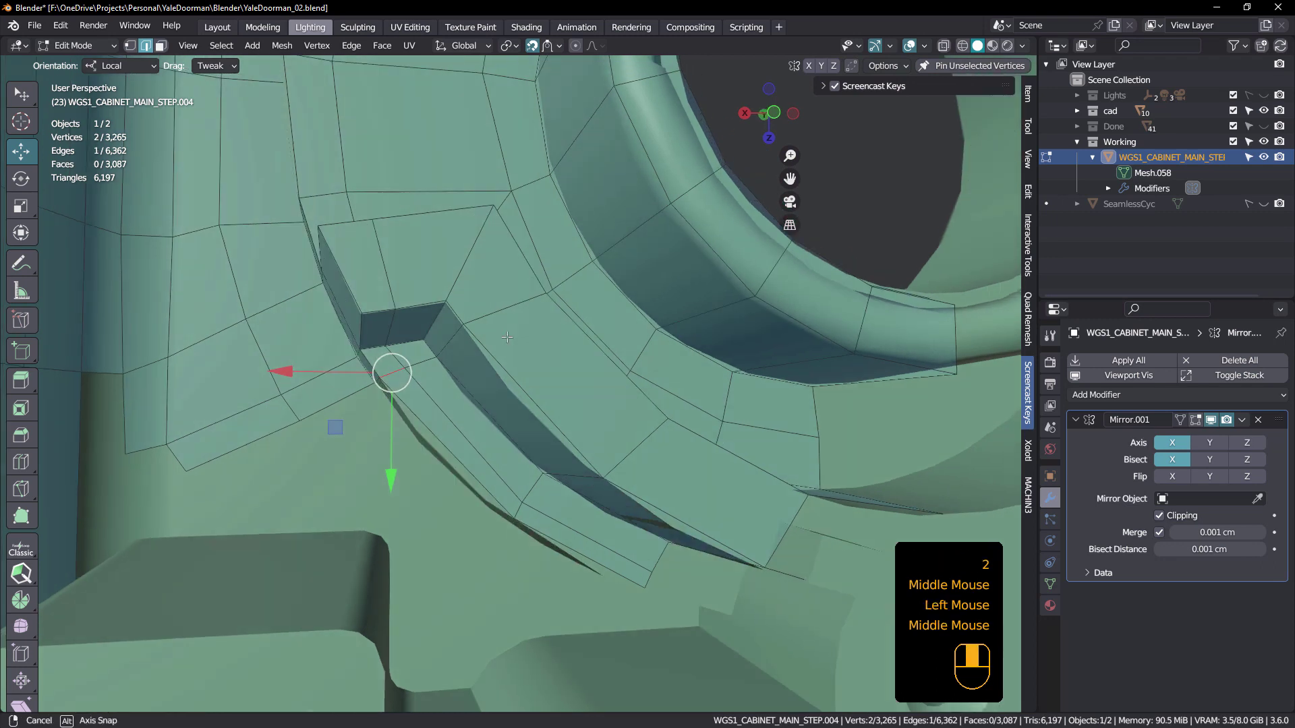
{"action": "left_click", "coordinate": [604, 377]}
{"action": "middle_click_drag", "start_coordinate": [603, 377], "coordinate": [610, 406]}
{"action": "middle_click_drag", "start_coordinate": [665, 361], "coordinate": [660, 386]}
{"action": "key", "text": "k"}
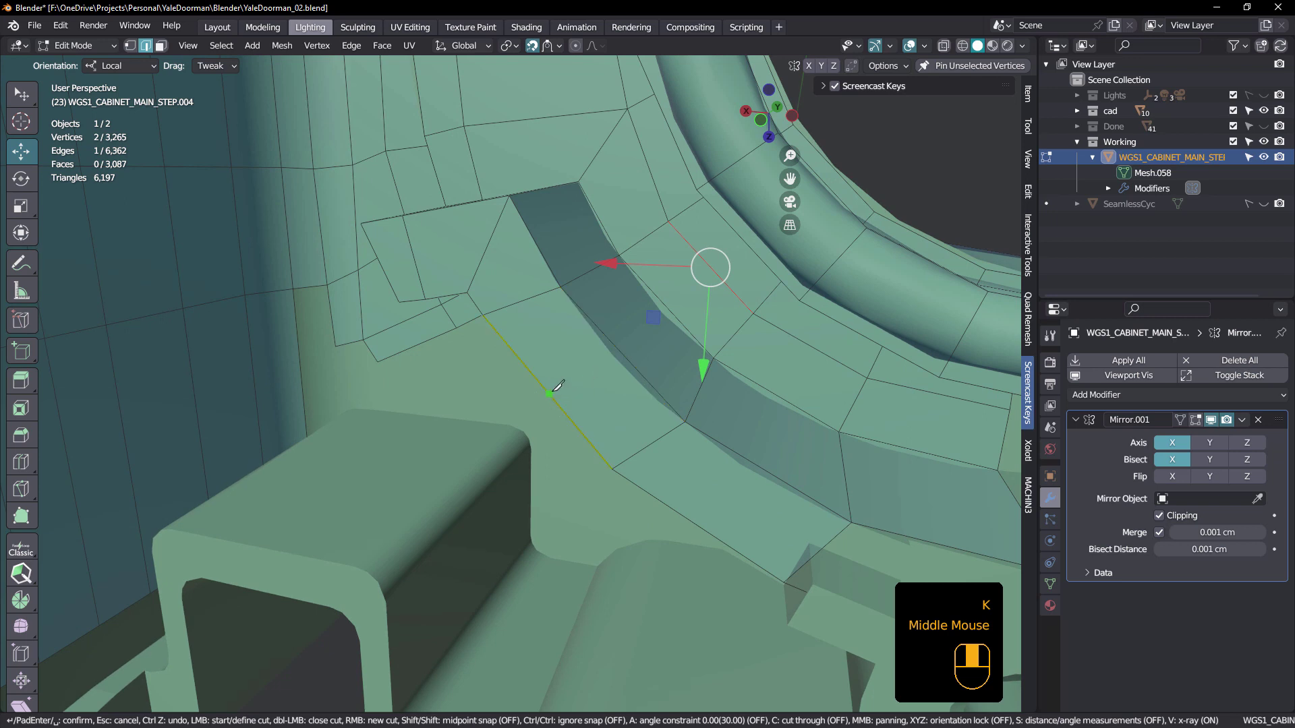
{"action": "left_click", "coordinate": [671, 312]}
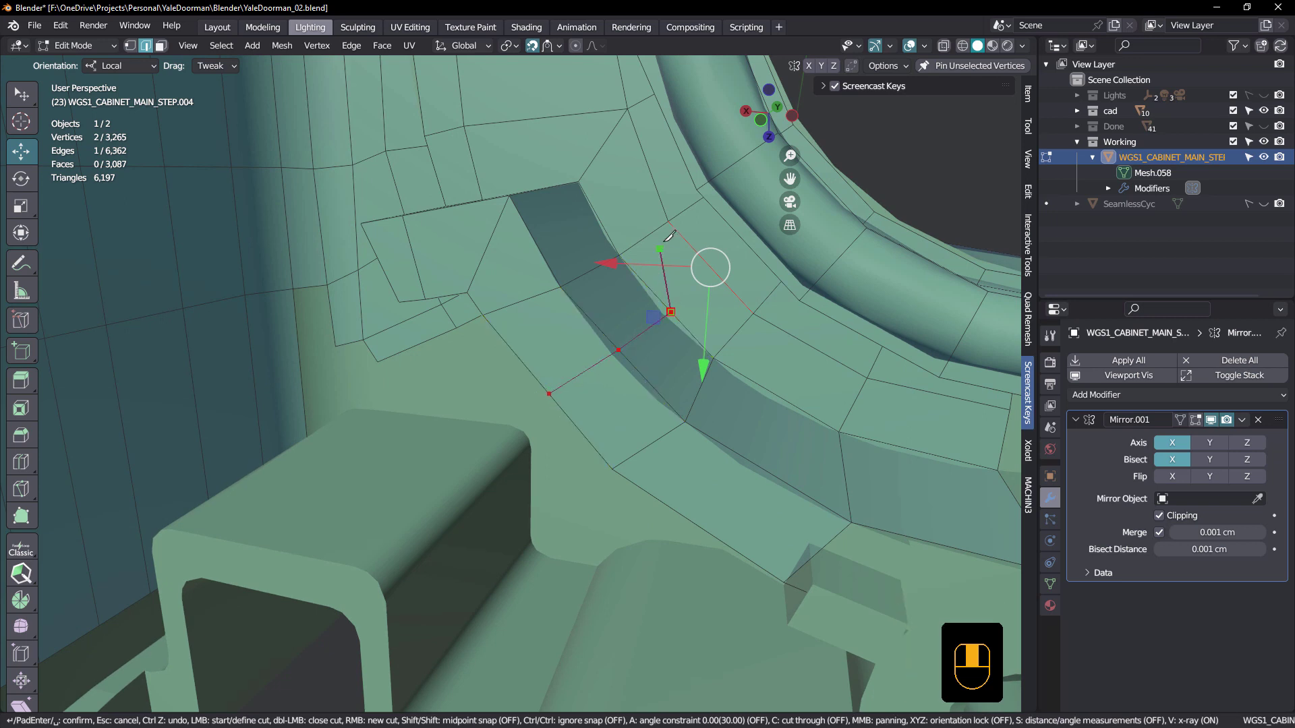
{"action": "middle_click_drag", "start_coordinate": [693, 318], "coordinate": [673, 447]}
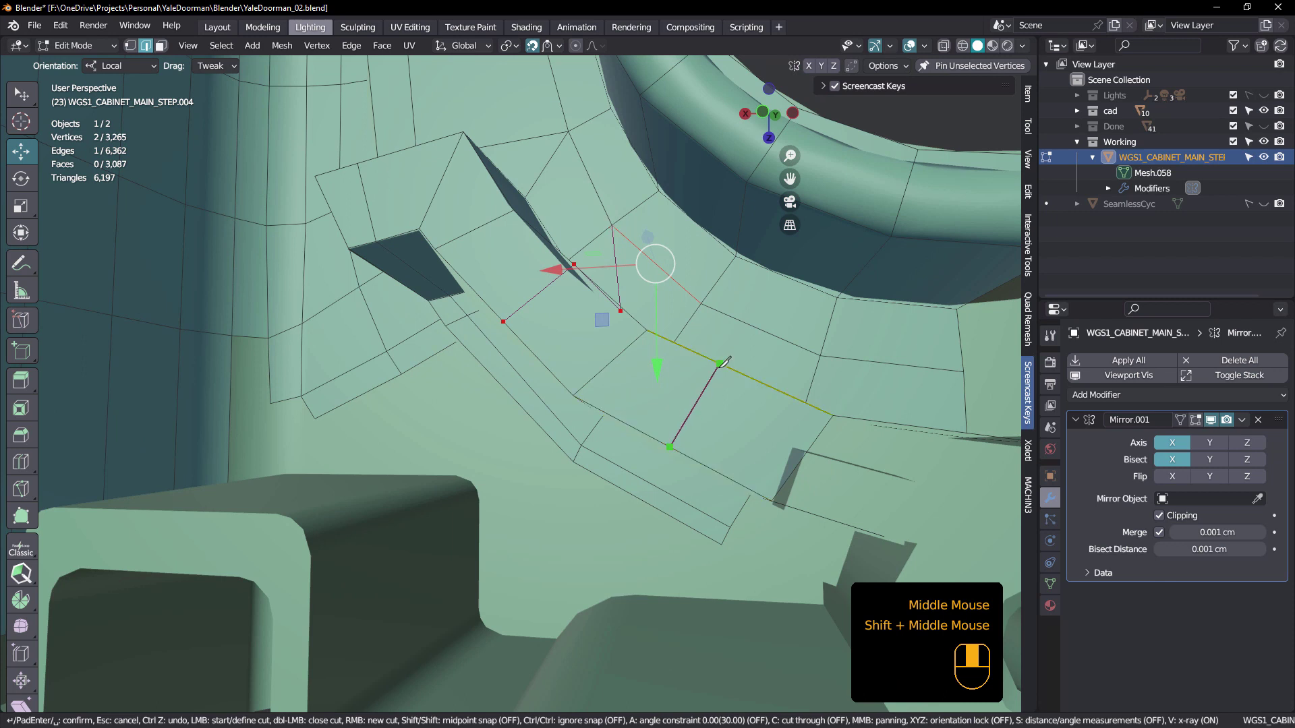
{"action": "middle_click_drag", "start_coordinate": [723, 362], "coordinate": [726, 379]}
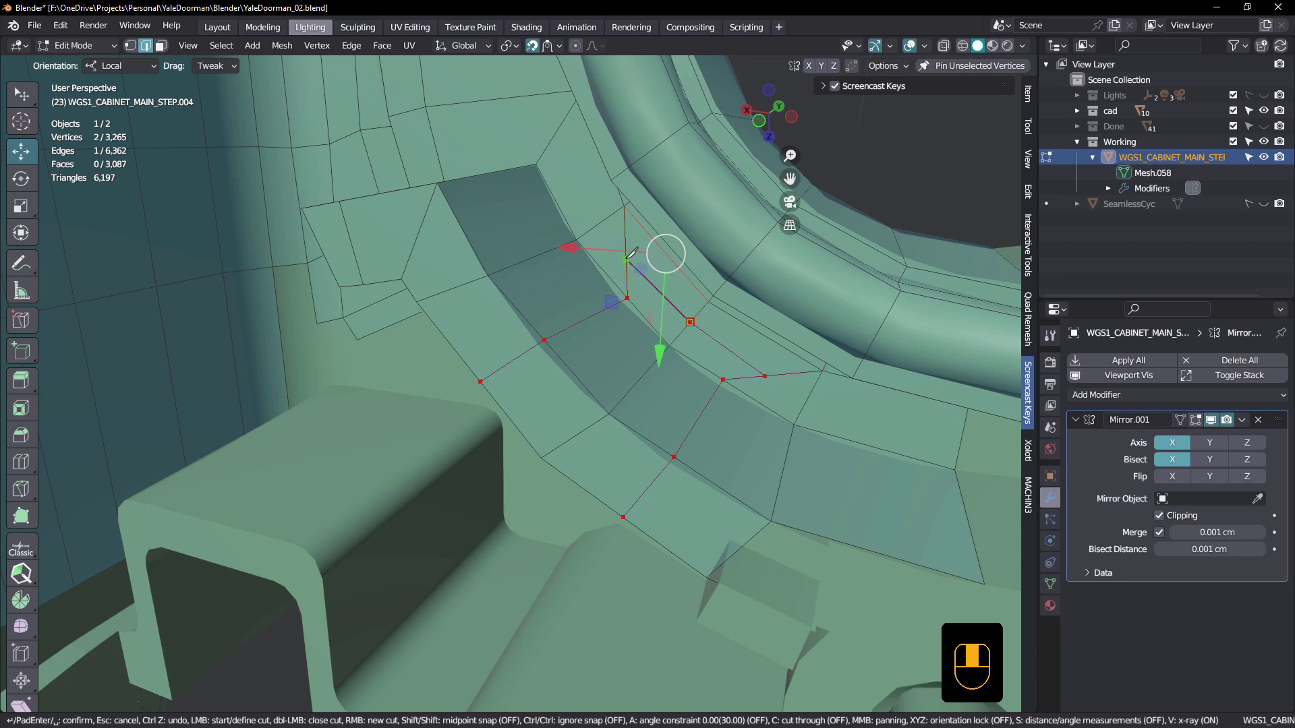
{"action": "double_click", "coordinate": [629, 264]}
Step: Slide two of the new knife-cut vertices on the plate beside the slot along their edges
{"action": "key", "text": "1"}
{"action": "left_click", "coordinate": [623, 205]}
{"action": "middle_click_drag", "start_coordinate": [624, 205], "coordinate": [703, 320]}
{"action": "key", "text": "g"}
{"action": "key", "text": "g"}
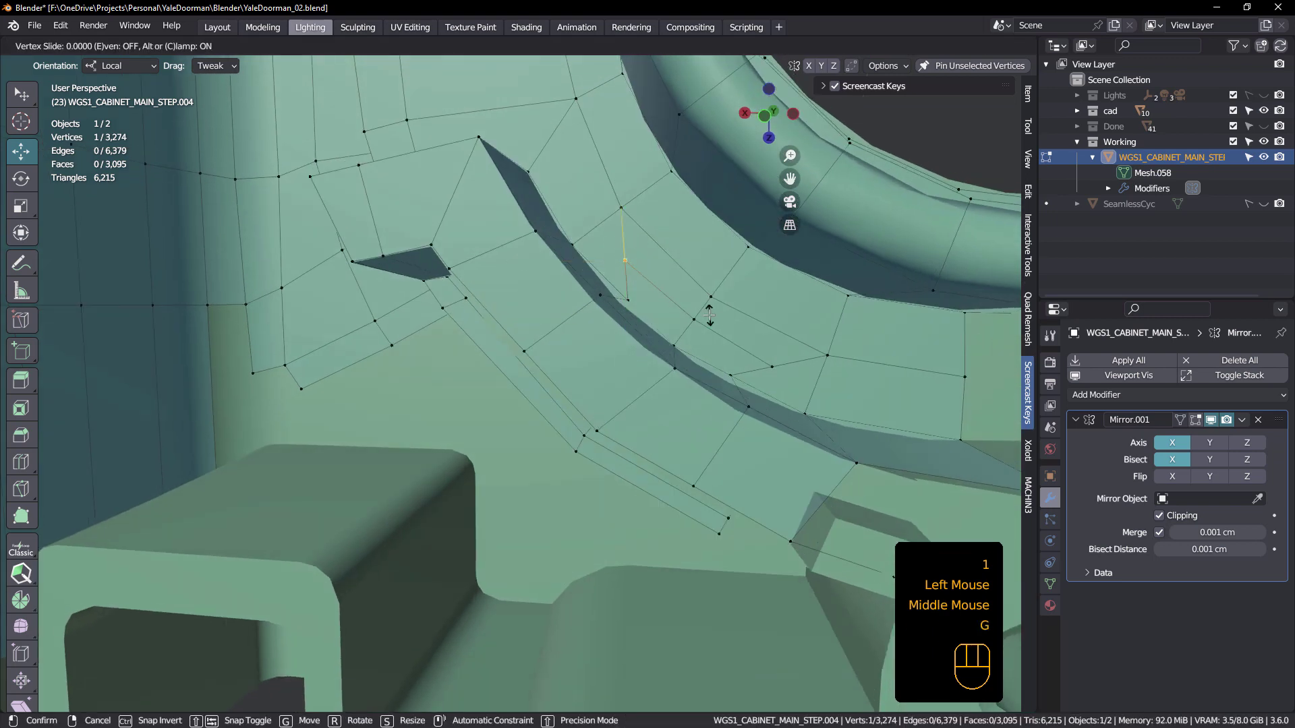
{"action": "left_click", "coordinate": [726, 326]}
{"action": "left_click", "coordinate": [773, 366]}
{"action": "key", "text": "g"}
{"action": "key", "text": "g"}
{"action": "left_click", "coordinate": [782, 371]}
{"action": "scroll", "coordinate": [782, 371], "scroll_direction": "down", "scroll_amount": 2}
{"action": "middle_click_drag", "start_coordinate": [783, 371], "coordinate": [767, 322]}
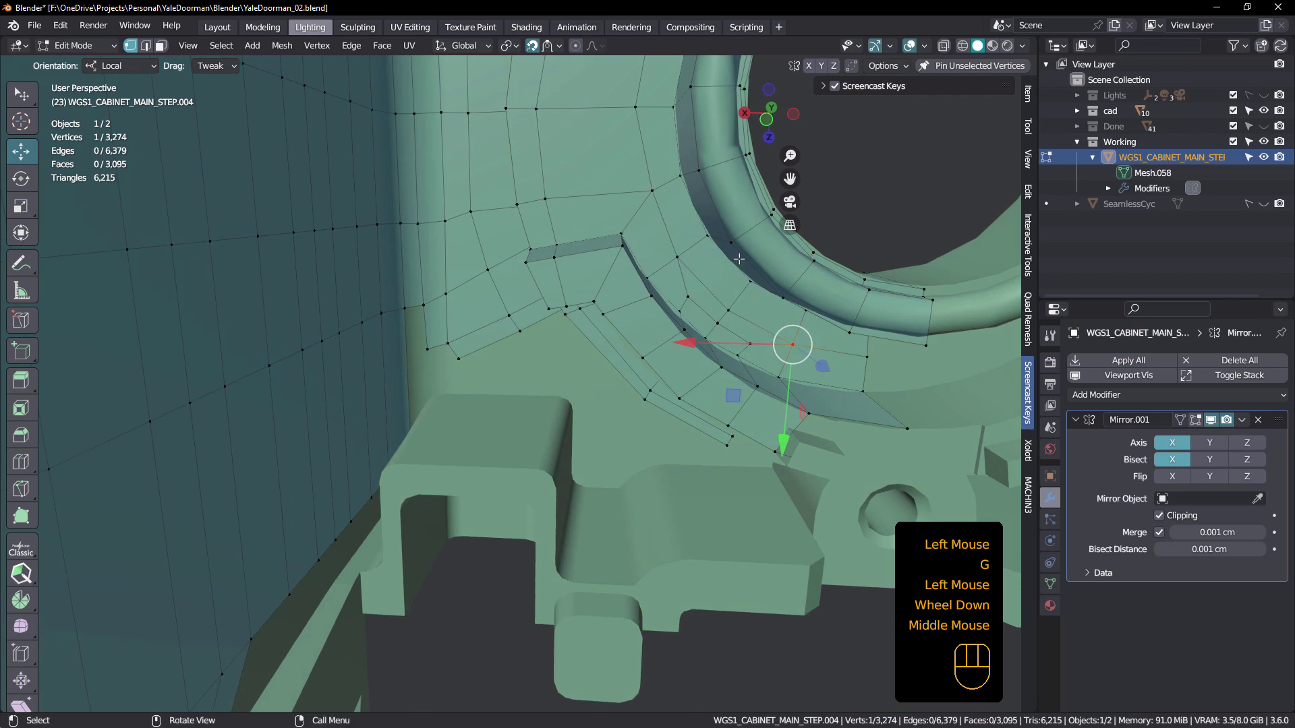
{"action": "middle_click_drag", "start_coordinate": [741, 247], "coordinate": [646, 366]}
Step: Undo the vertex slides and the knife cuts around the curved slot
{"action": "key", "text": "ctrl+z"}
{"action": "key", "text": "ctrl+z"}
{"action": "key", "text": "ctrl+z"}
{"action": "key", "text": "ctrl+z"}
{"action": "key", "text": "ctrl+z"}
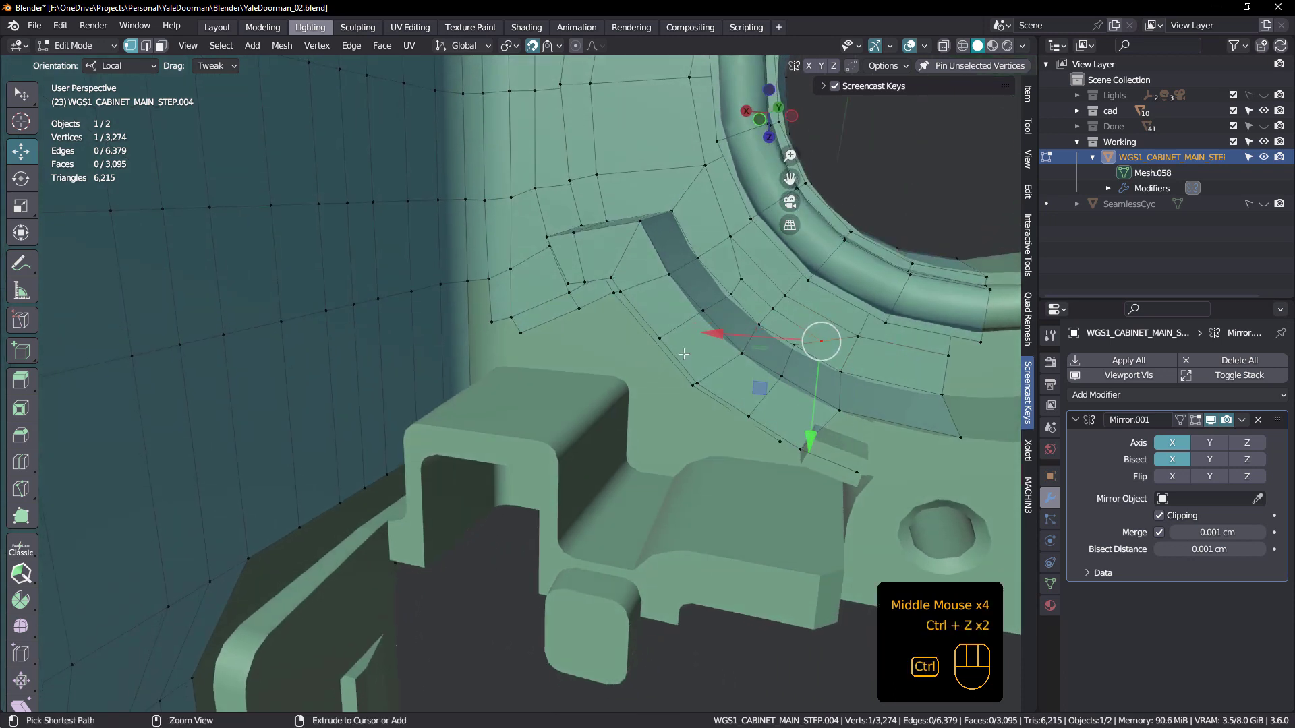
{"action": "key", "text": "ctrl+z"}
Step: Select the chain of edges bounding the curved slot's plate strip, wall and floor, and apply Slide Edge to add parallel edges
{"action": "middle_click_drag", "start_coordinate": [683, 354], "coordinate": [639, 333]}
{"action": "left_click", "coordinate": [689, 278]}
{"action": "middle_click_drag", "start_coordinate": [689, 278], "coordinate": [632, 345]}
{"action": "left_click", "coordinate": [646, 291], "text": "ctrl"}
{"action": "left_click", "coordinate": [601, 315], "text": "shift"}
{"action": "left_click", "coordinate": [602, 312], "text": "shift"}
{"action": "left_click", "coordinate": [609, 307], "text": "shift"}
{"action": "left_click", "coordinate": [725, 269], "text": "shift"}
{"action": "middle_click_drag", "start_coordinate": [725, 269], "coordinate": [669, 483], "text": "shift"}
{"action": "left_click", "coordinate": [753, 314], "text": "shift"}
{"action": "left_click", "coordinate": [768, 337], "text": "shift"}
{"action": "left_click", "coordinate": [740, 399], "text": "shift"}
{"action": "left_click", "coordinate": [744, 406], "text": "shift"}
{"action": "left_click", "coordinate": [670, 483], "text": "shift"}
{"action": "left_click", "coordinate": [667, 485], "text": "shift"}
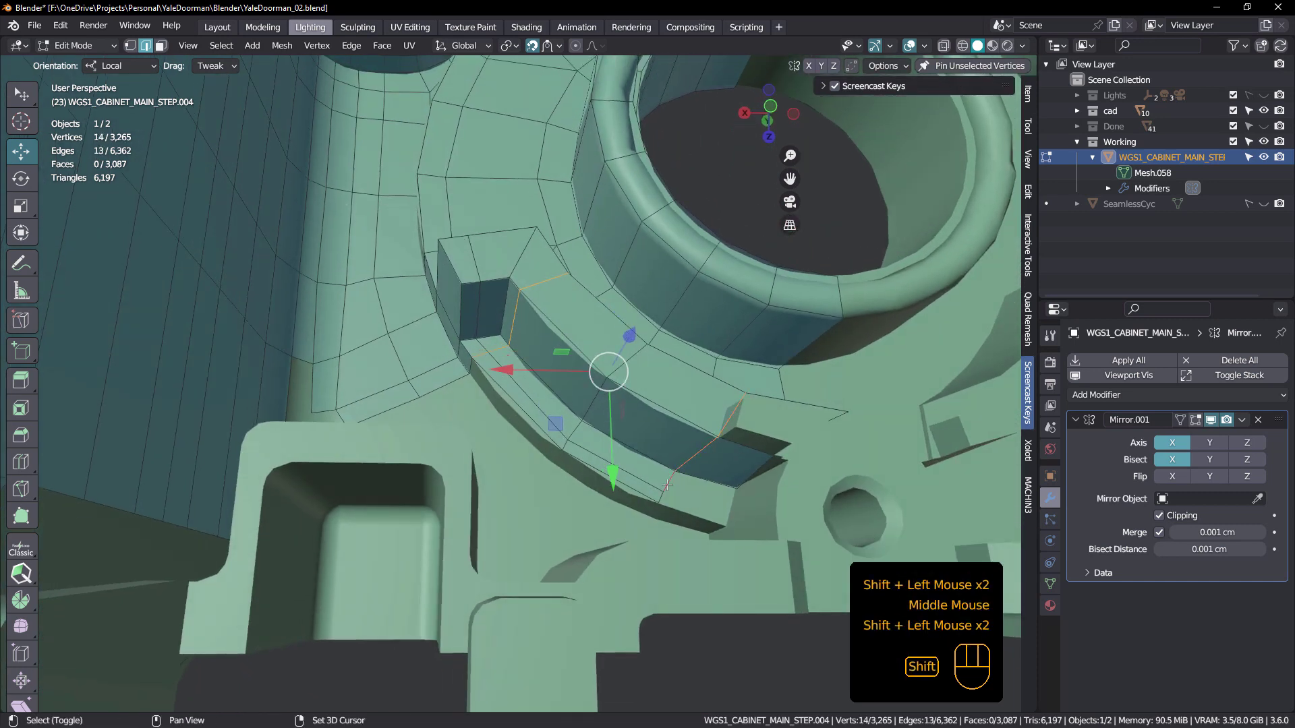
{"action": "left_click", "coordinate": [660, 466], "text": "shift"}
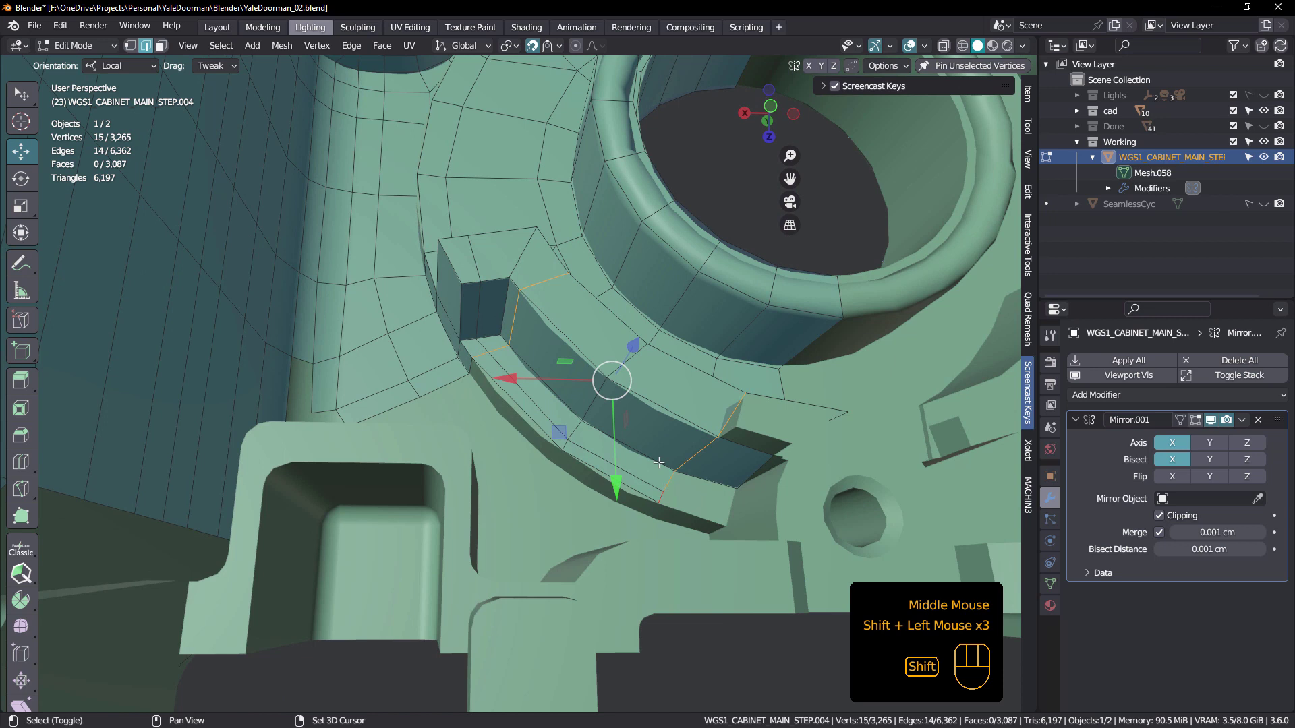
{"action": "right_click", "coordinate": [570, 317]}
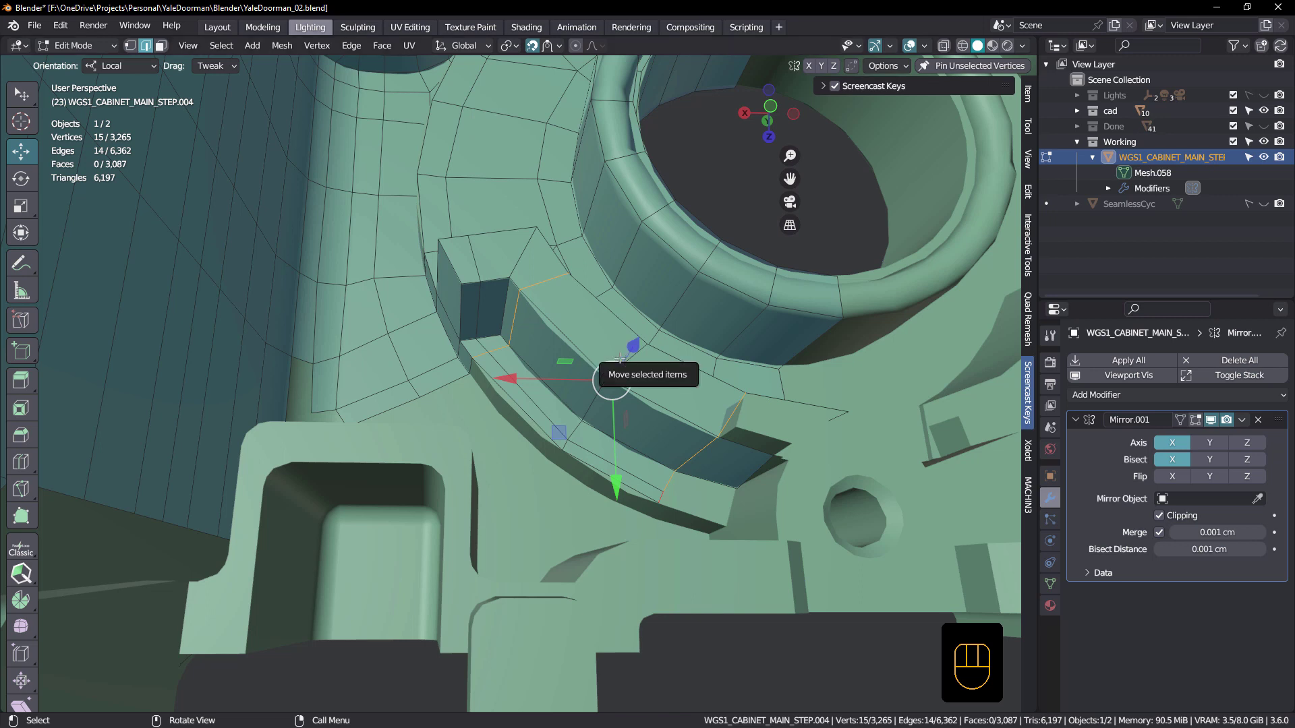
{"action": "key", "text": "shift+alt+s"}
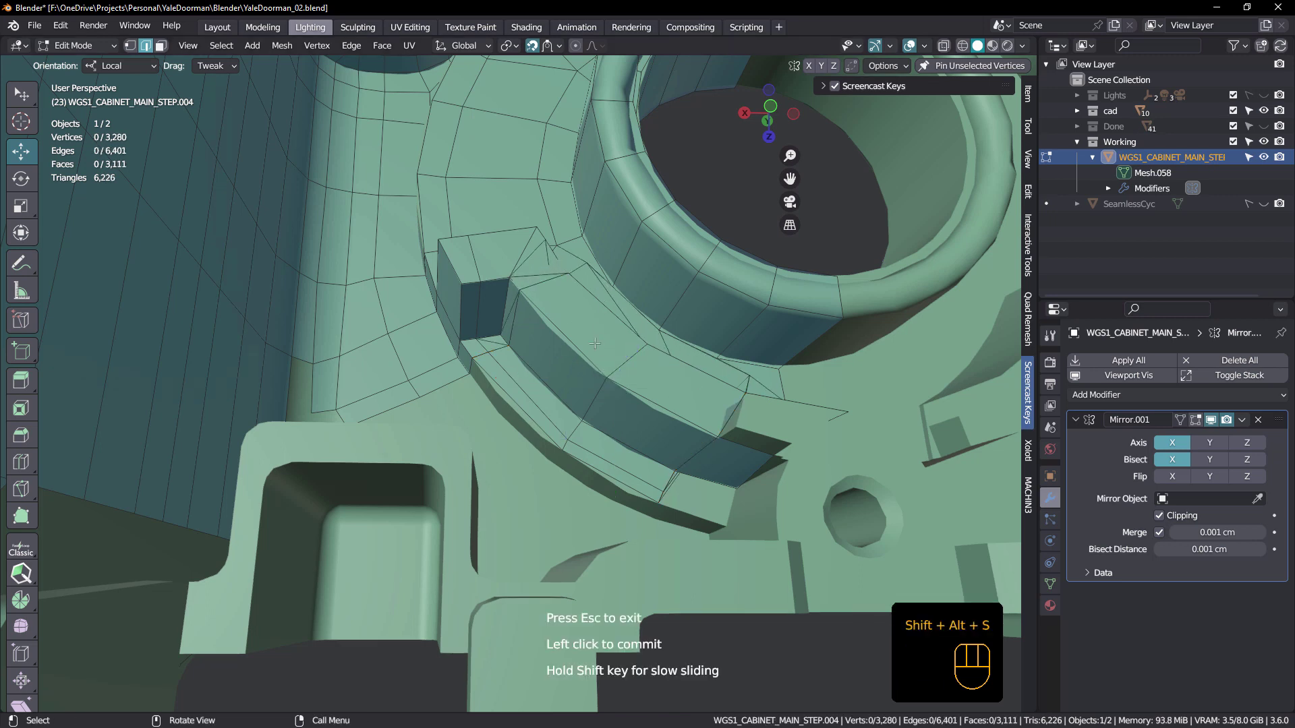
{"action": "left_click", "coordinate": [653, 408]}
Step: Turn on X-ray display and inspect the new edges across the curved slot
{"action": "middle_click_drag", "start_coordinate": [654, 408], "coordinate": [582, 417]}
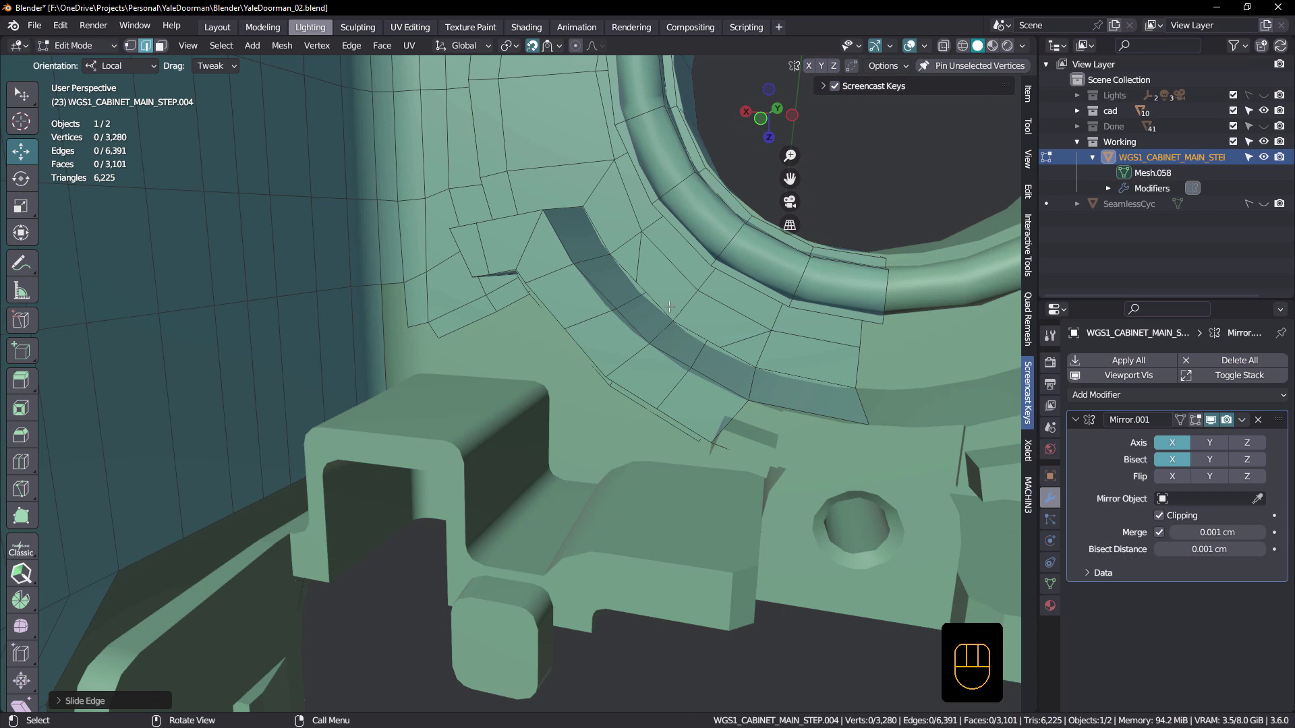
{"action": "key", "text": "alt+z"}
{"action": "scroll", "coordinate": [669, 307], "scroll_direction": "up", "scroll_amount": 2}
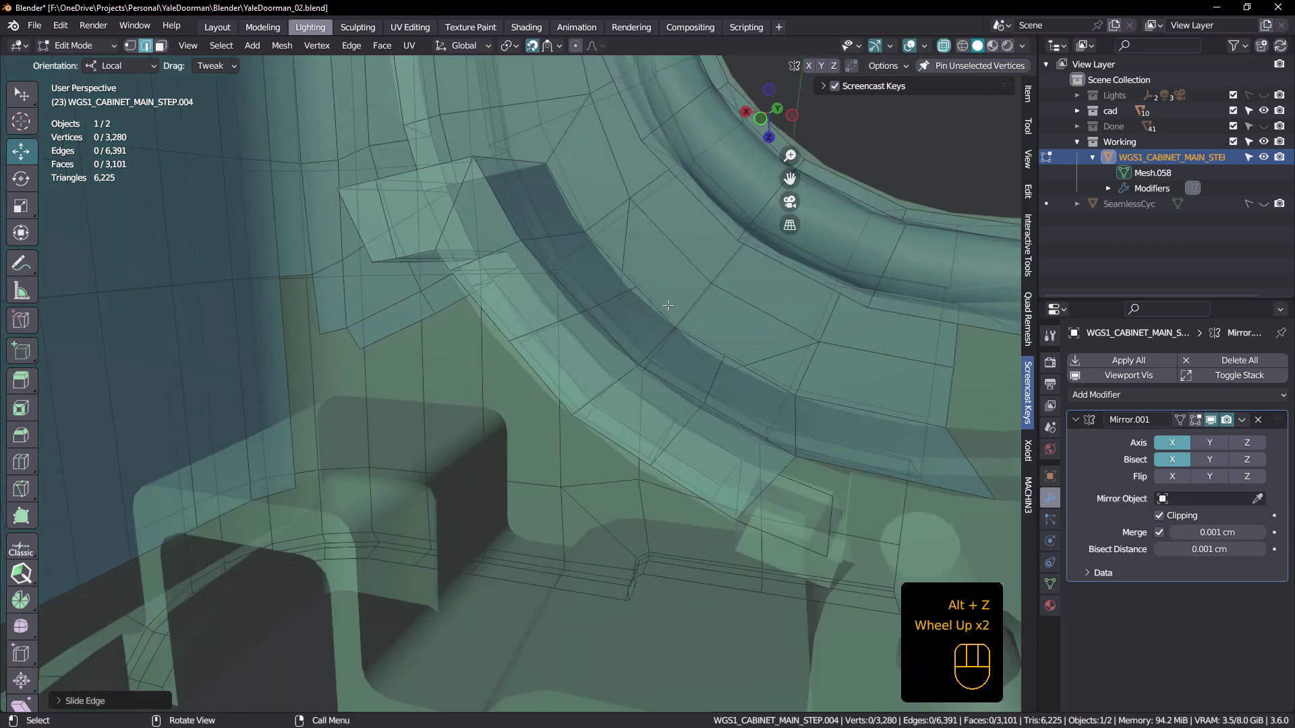
Step: Slide the two newly added vertices flanking the curved slot's midpoint along their edges into the surrounding plate
{"action": "key", "text": "1"}
{"action": "left_click", "coordinate": [618, 300]}
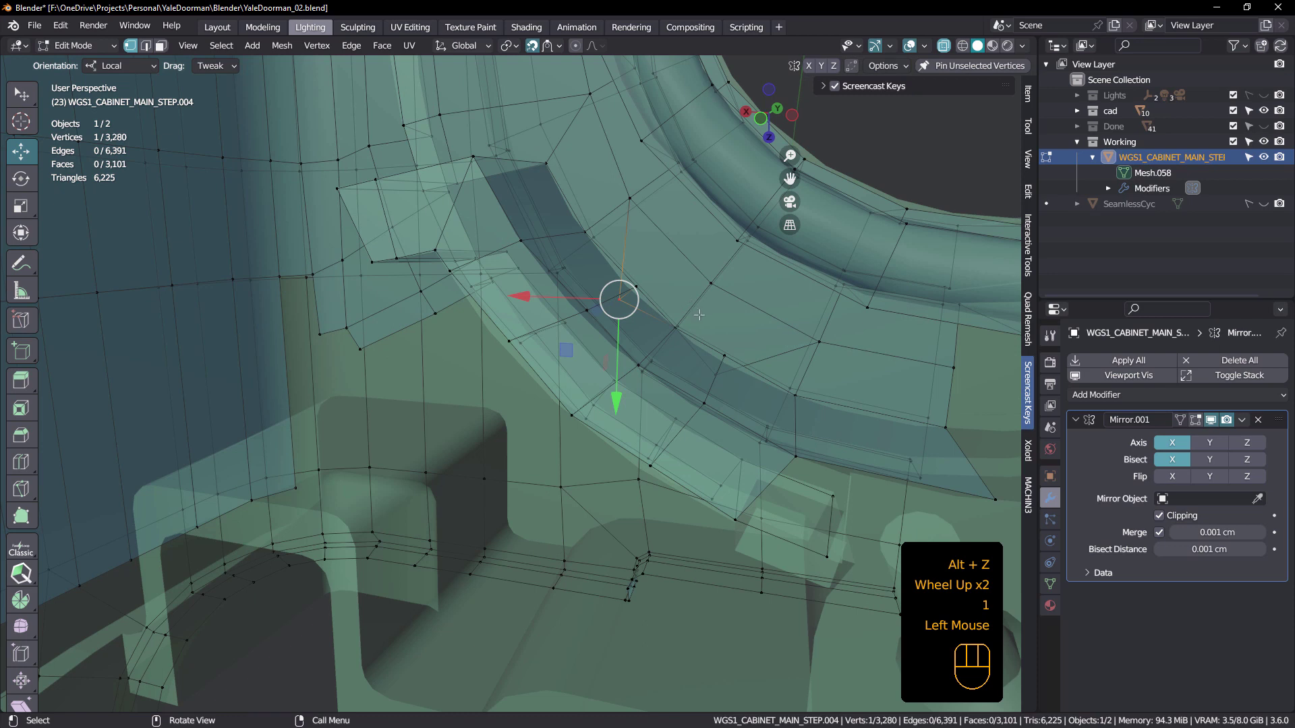
{"action": "key", "text": "g"}
{"action": "key", "text": "g"}
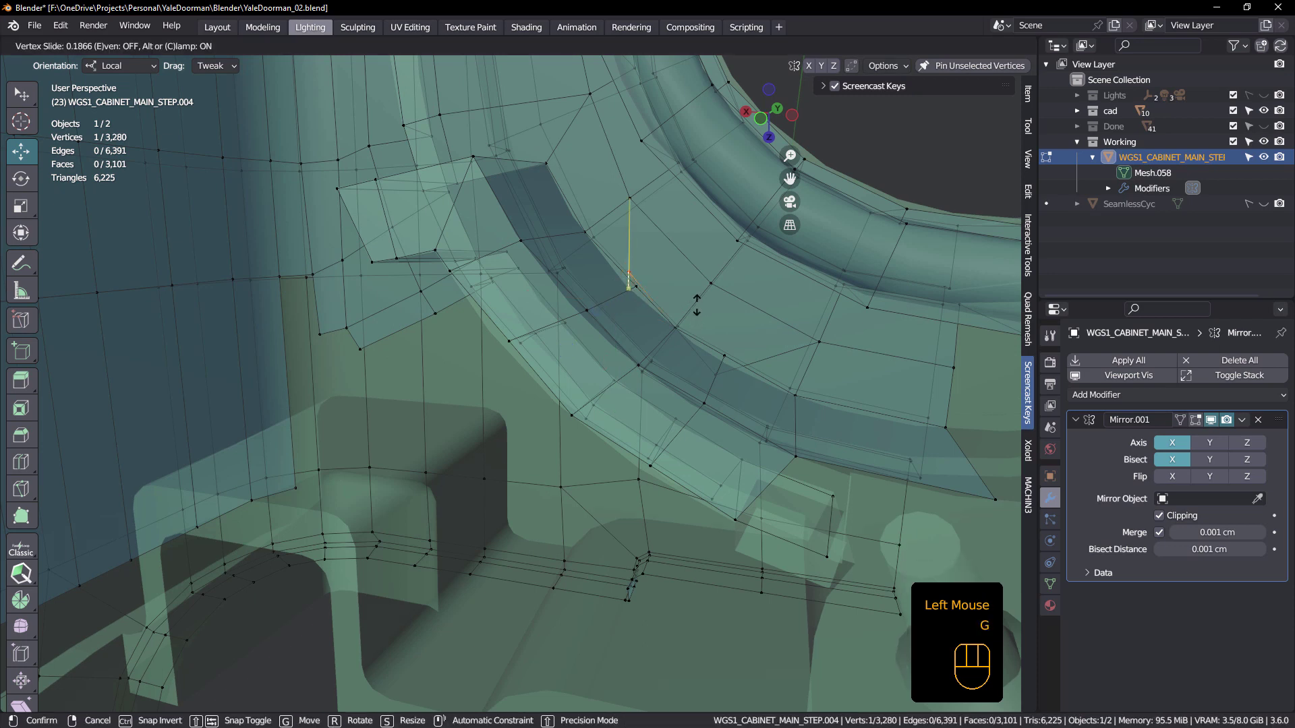
{"action": "left_click", "coordinate": [696, 297]}
{"action": "left_click", "coordinate": [721, 364]}
{"action": "key", "text": "g"}
{"action": "key", "text": "g"}
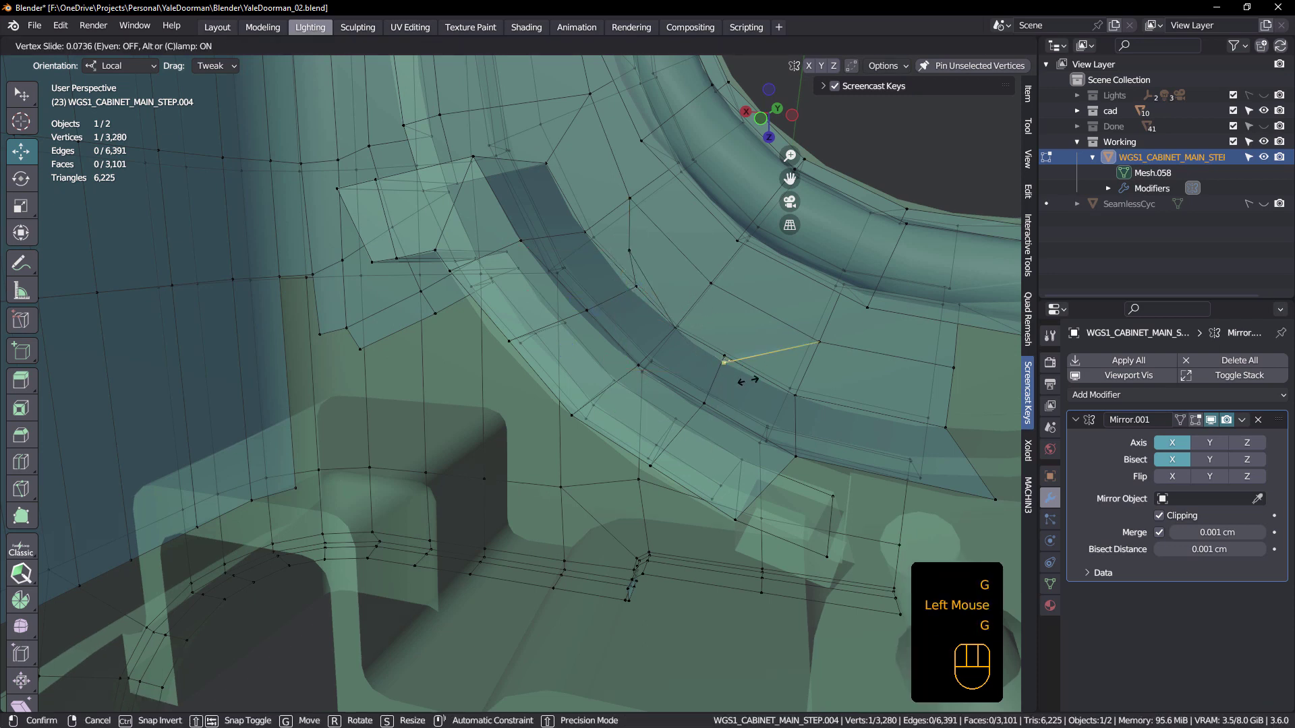
{"action": "left_click", "coordinate": [763, 362]}
Step: Try sliding the middle vertex on the curved slot's rim along its edge, and undo the slide
{"action": "left_click", "coordinate": [674, 327]}
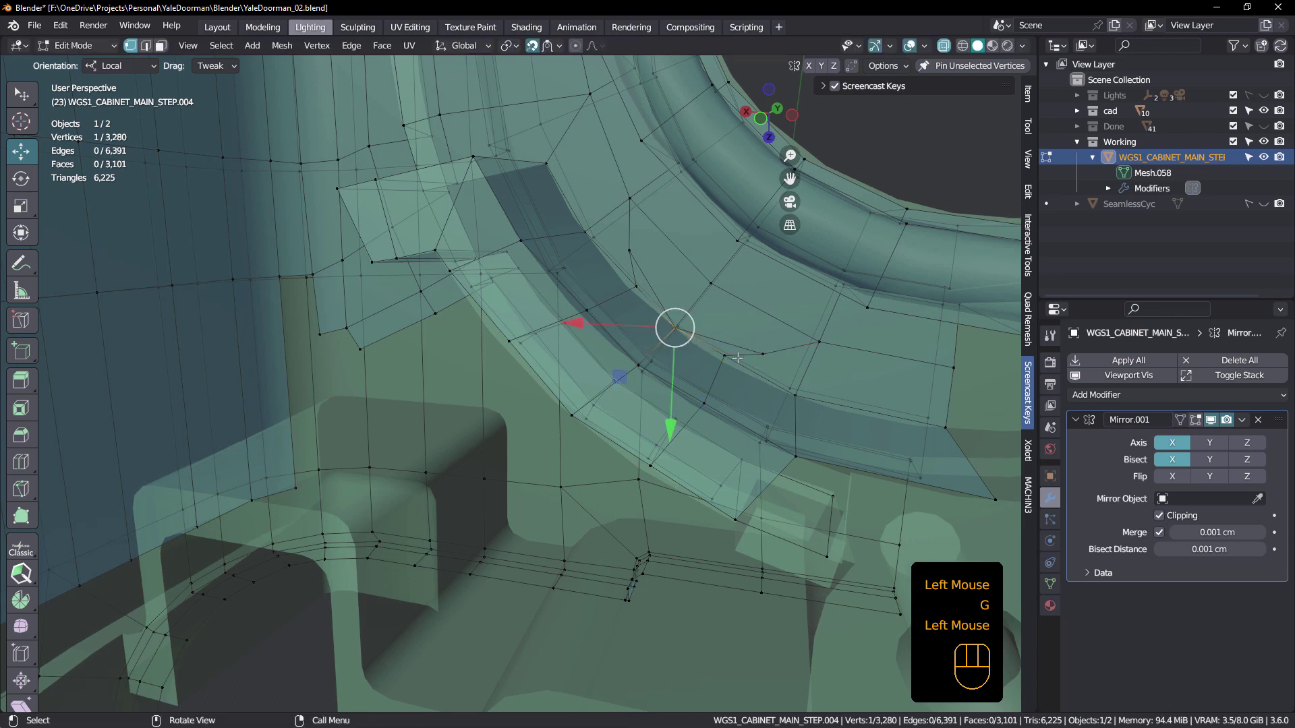
{"action": "key", "text": "g"}
{"action": "key", "text": "g"}
{"action": "left_click", "coordinate": [735, 352]}
{"action": "key", "text": "ctrl+z"}
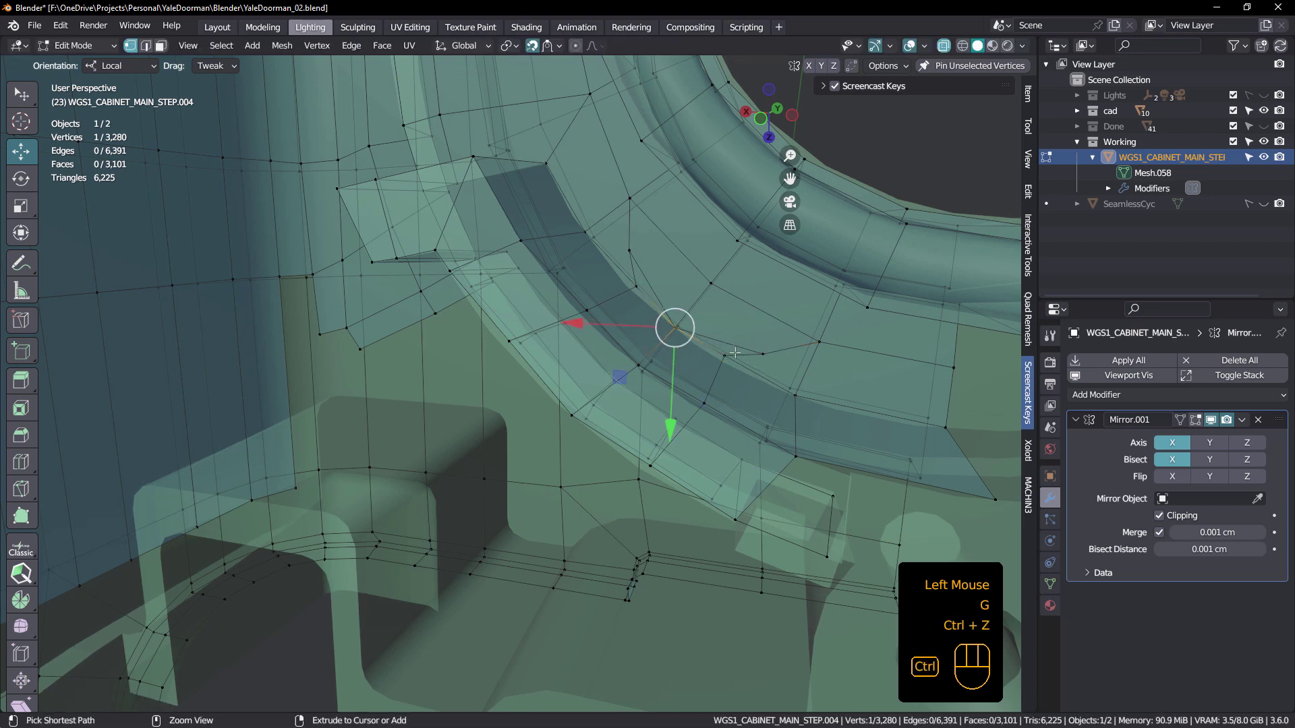
Step: Reposition the middle vertex on the curved slot's rim using X-ray display, and turn X-ray off
{"action": "left_click", "coordinate": [702, 331]}
{"action": "middle_click_drag", "start_coordinate": [706, 330], "coordinate": [892, 384]}
{"action": "scroll", "coordinate": [681, 326], "scroll_direction": "up", "scroll_amount": 3}
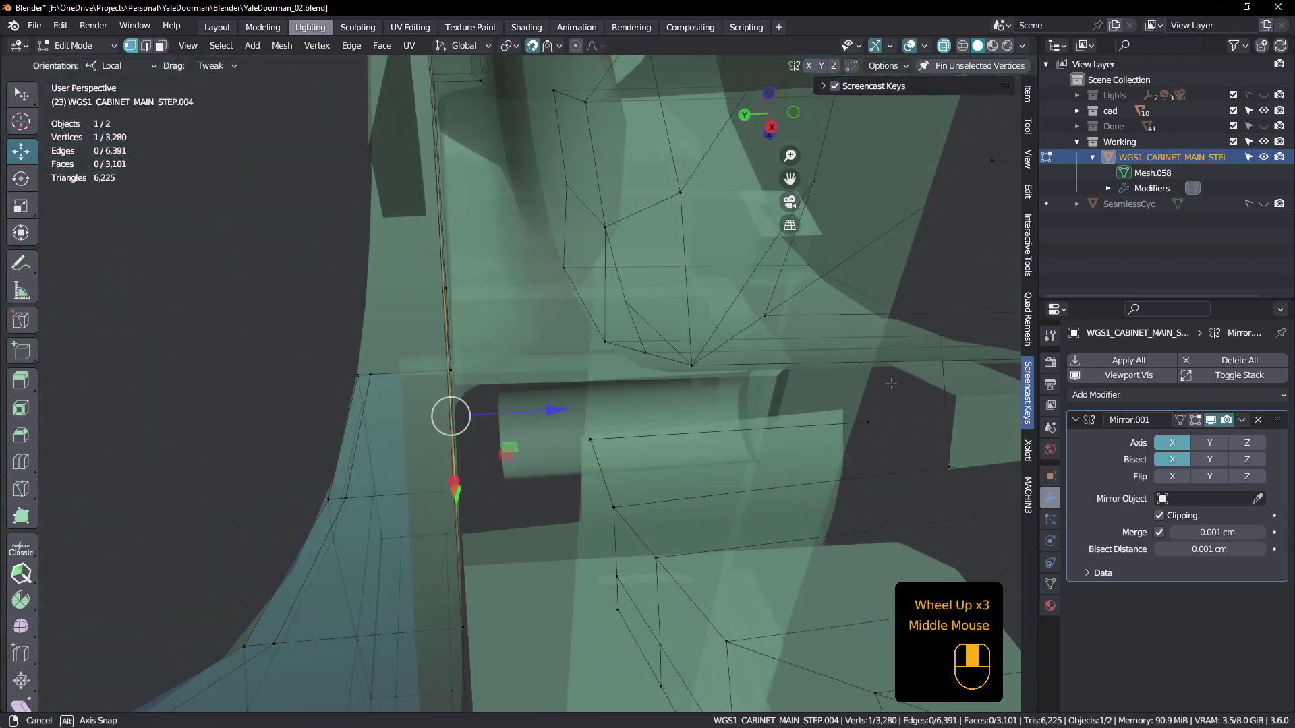
{"action": "left_click", "coordinate": [695, 363]}
{"action": "left_click_drag", "start_coordinate": [713, 391], "coordinate": [687, 356]}
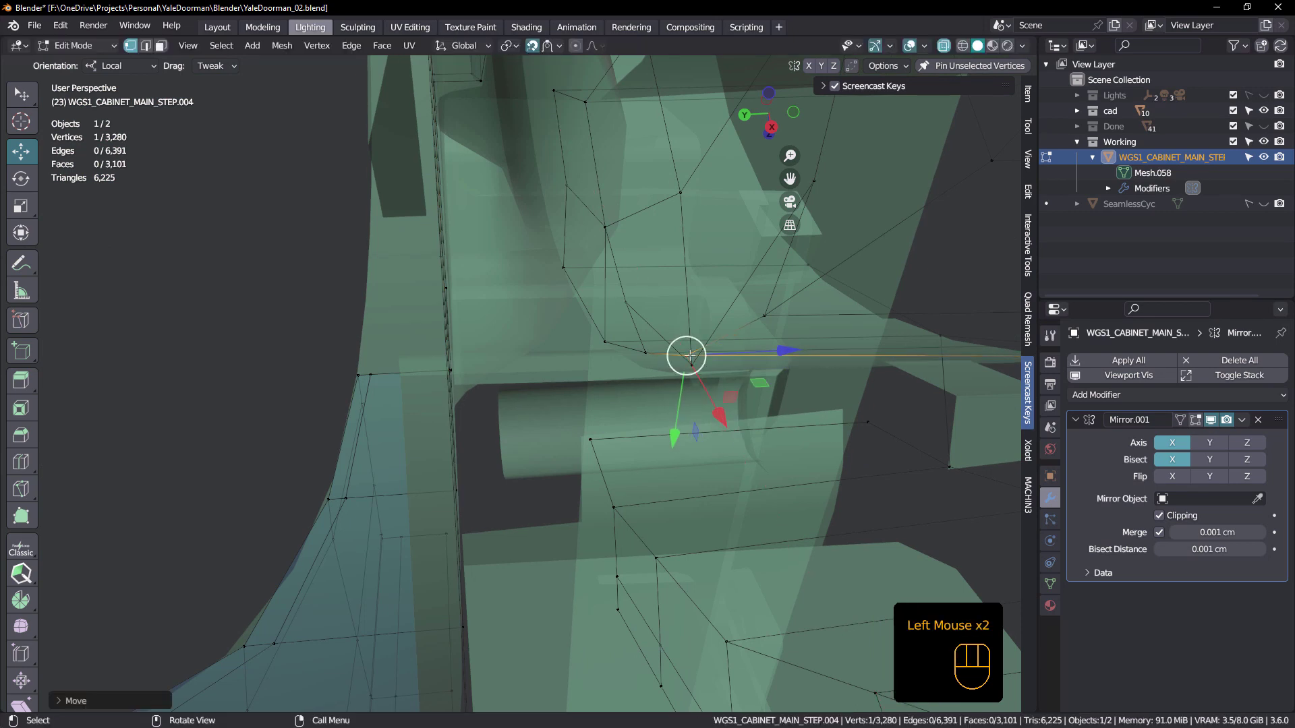
{"action": "mouse_move", "coordinate": [707, 400]}
{"action": "left_mouse_down"}
{"action": "mouse_move", "coordinate": [681, 360]}
{"action": "mouse_move", "coordinate": [711, 407]}
{"action": "left_mouse_up"}
{"action": "middle_click_drag", "start_coordinate": [711, 407], "coordinate": [653, 325]}
{"action": "scroll", "coordinate": [638, 288], "scroll_direction": "down", "scroll_amount": 1}
{"action": "key", "text": "alt+z"}
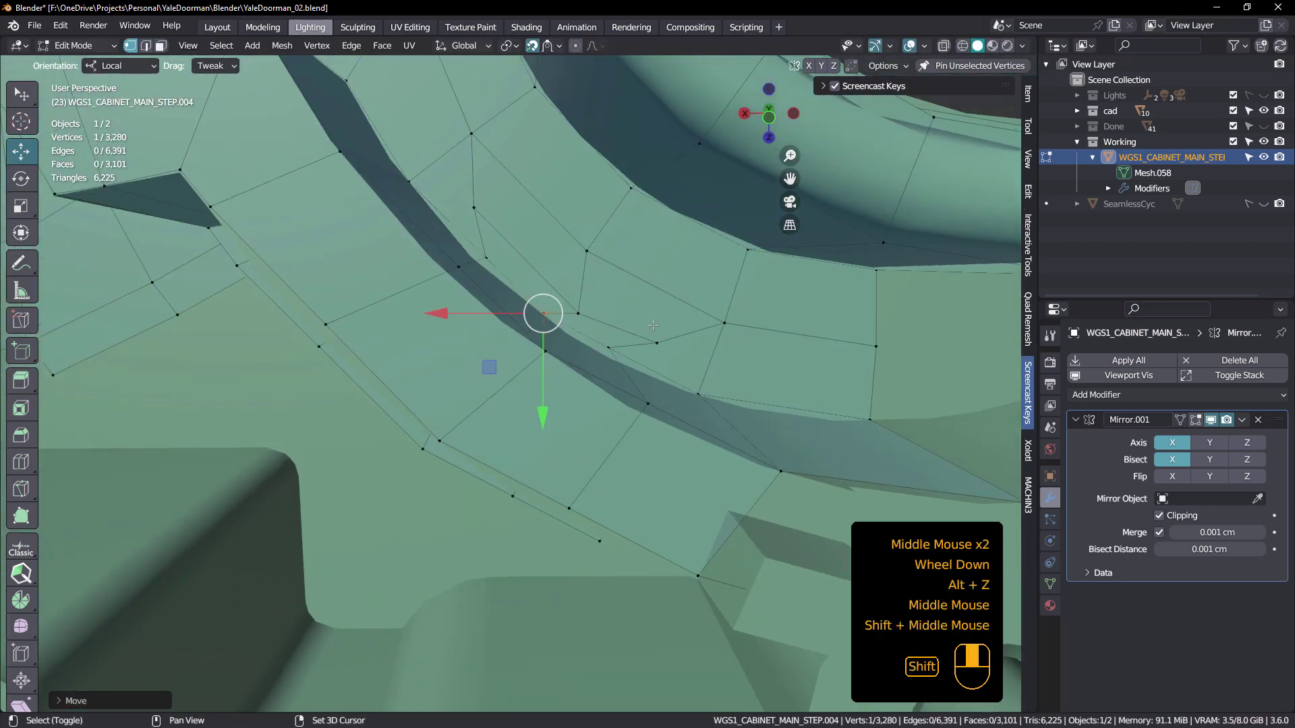
Step: Slide the plate vertex beside the slot's middle along its edge toward the circular opening
{"action": "left_click", "coordinate": [577, 314]}
{"action": "key", "text": "g"}
{"action": "key", "text": "g"}
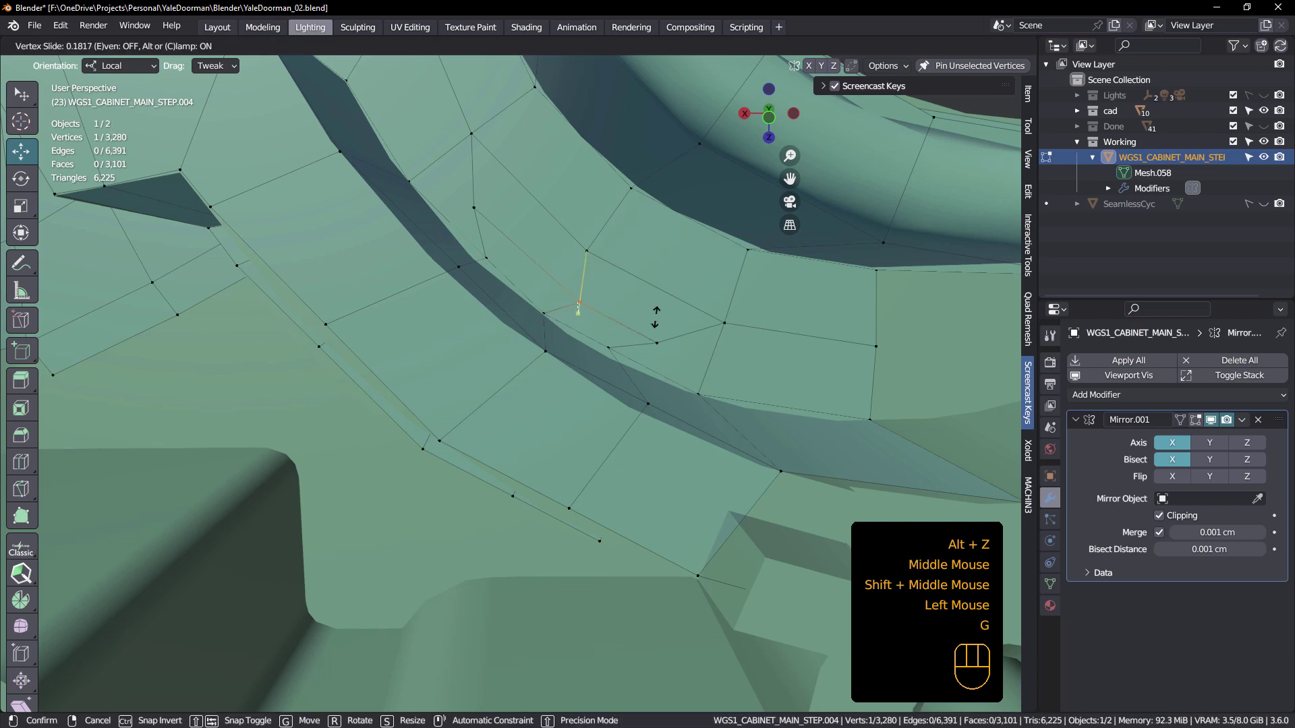
{"action": "left_click", "coordinate": [655, 304]}
{"action": "left_click", "coordinate": [642, 296]}
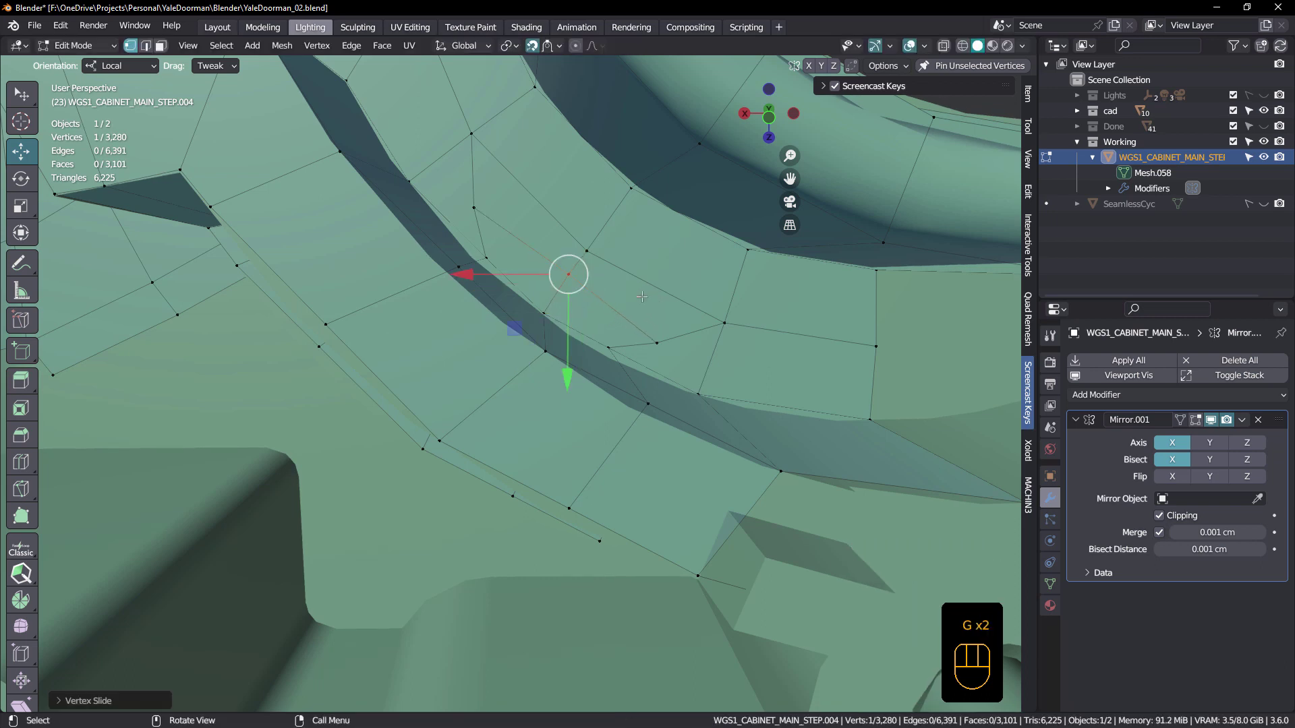
Step: Adjust the two plate vertices on either side of the relocated middle vertex to even out the surrounding faces
{"action": "left_click", "coordinate": [480, 209]}
{"action": "key", "text": "g"}
{"action": "key", "text": "g"}
{"action": "left_click", "coordinate": [513, 234]}
{"action": "left_click", "coordinate": [657, 344]}
{"action": "key", "text": "g"}
{"action": "left_click", "coordinate": [650, 330]}
{"action": "scroll", "coordinate": [644, 310], "scroll_direction": "down", "scroll_amount": 3}
{"action": "middle_click_drag", "start_coordinate": [644, 300], "coordinate": [600, 302]}
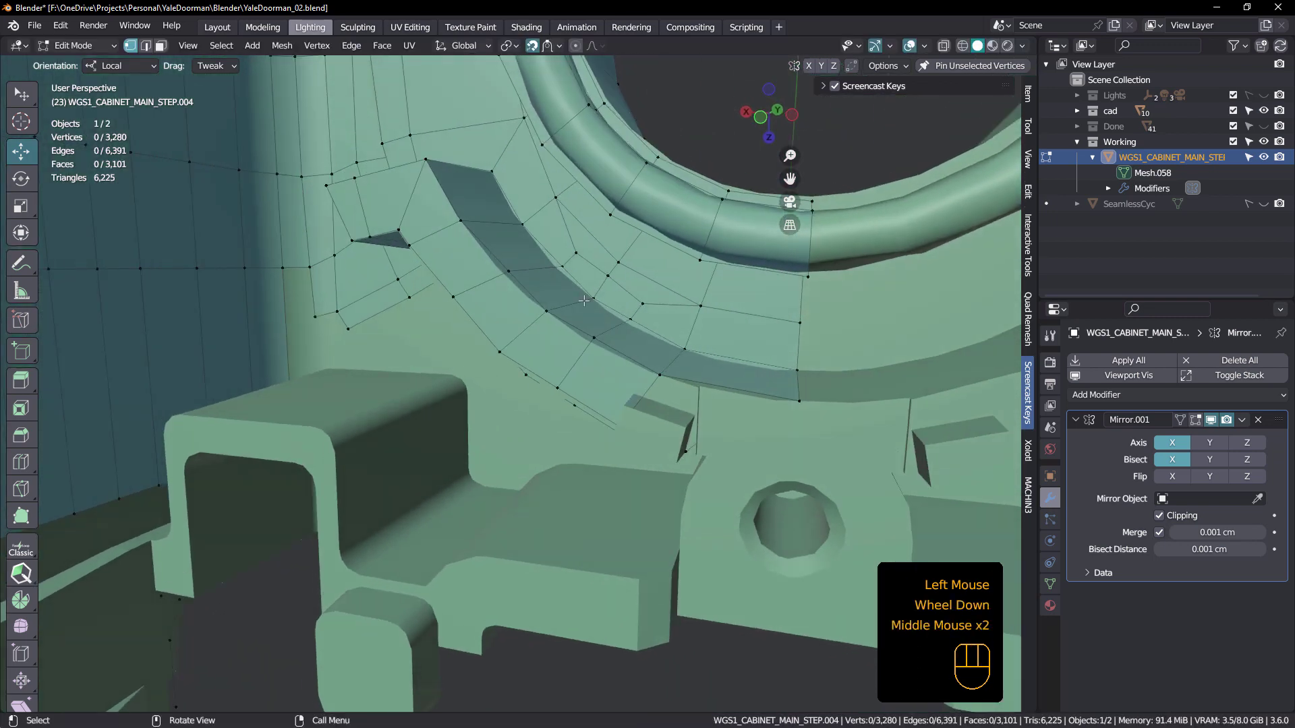
Step: Slide the middle vertex of the slot's inner rim along its edge and nudge it onto the rim's curve
{"action": "scroll", "coordinate": [601, 303], "scroll_direction": "up", "scroll_amount": 2}
{"action": "left_click", "coordinate": [594, 308]}
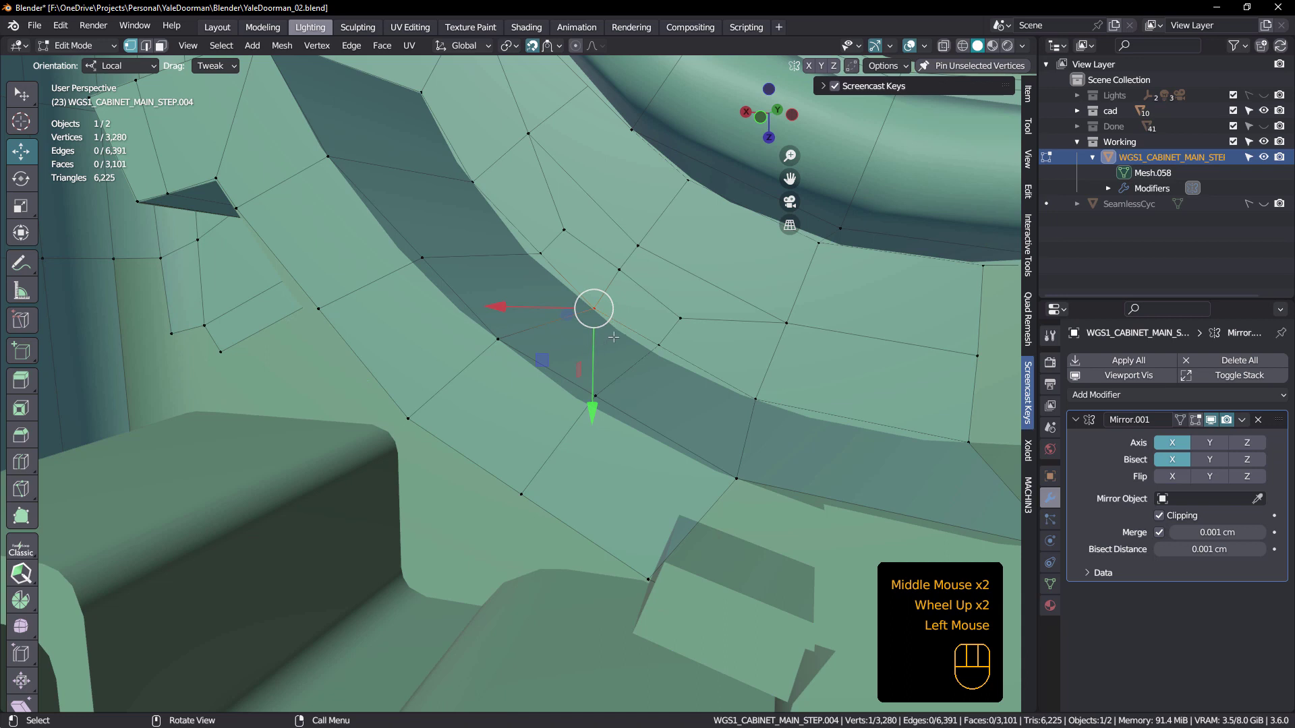
{"action": "key", "text": "g"}
{"action": "key", "text": "g"}
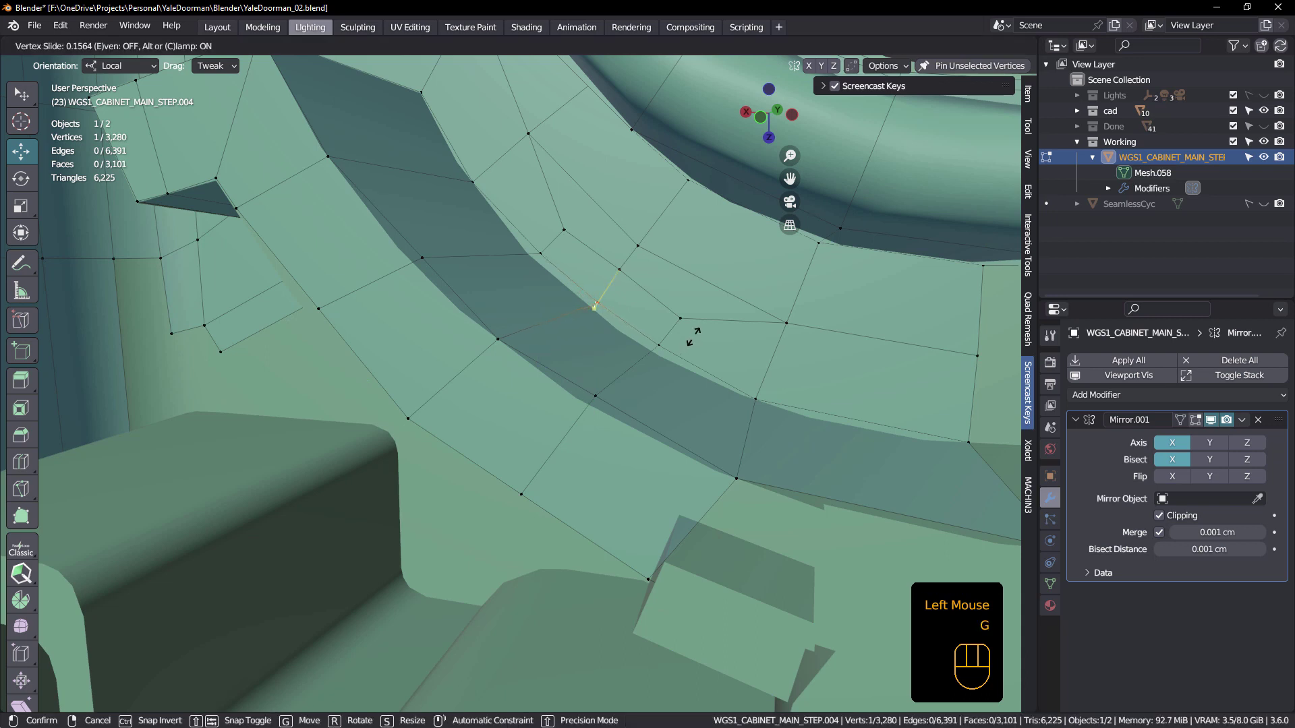
{"action": "left_click", "coordinate": [694, 336]}
{"action": "middle_click_drag", "start_coordinate": [693, 335], "coordinate": [564, 341]}
{"action": "left_click_drag", "start_coordinate": [541, 358], "coordinate": [540, 364]}
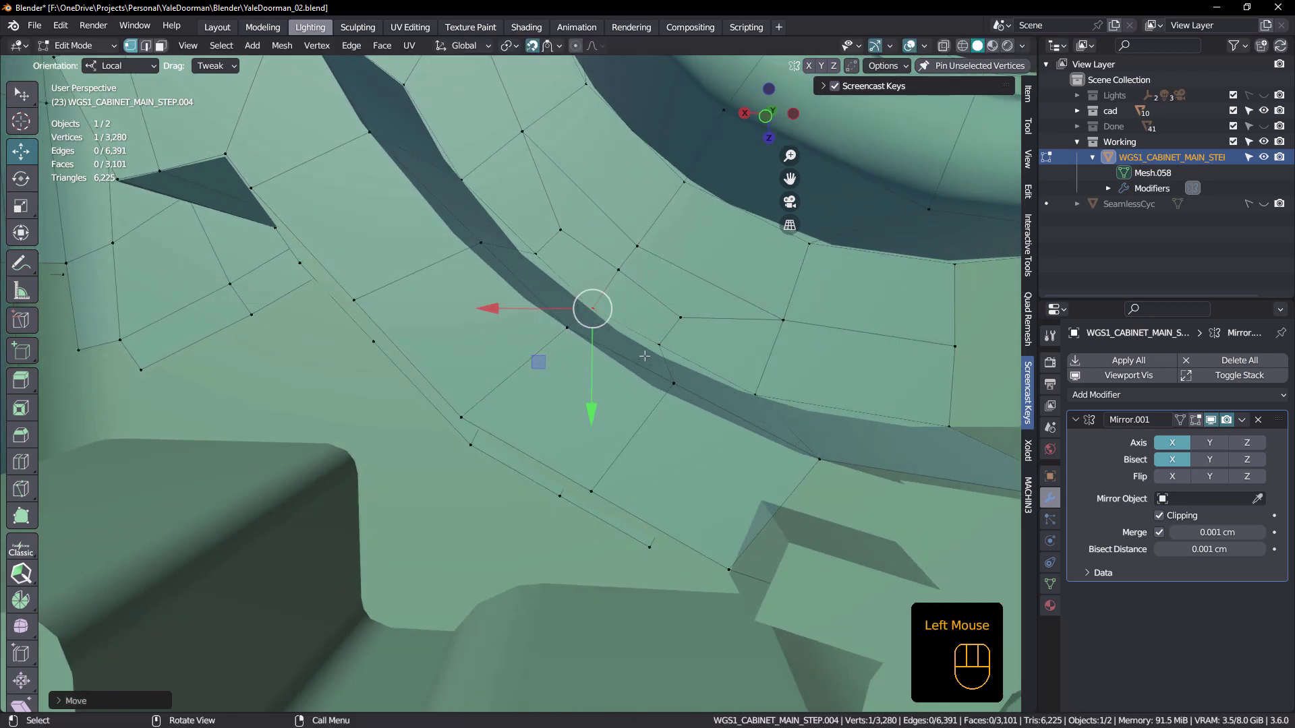
Step: Nudge the two vertices neighbouring the middle of the slot's inner rim onto the curve
{"action": "left_click", "coordinate": [656, 373]}
{"action": "left_click_drag", "start_coordinate": [603, 398], "coordinate": [600, 405]}
{"action": "middle_click_drag", "start_coordinate": [600, 404], "coordinate": [682, 378], "text": "shift"}
{"action": "left_click", "coordinate": [565, 289]}
{"action": "left_click_drag", "start_coordinate": [511, 341], "coordinate": [504, 346]}
{"action": "scroll", "coordinate": [506, 337], "scroll_direction": "down", "scroll_amount": 1}
Step: Slide the plate vertex between the curved slot and the circular opening along its edge
{"action": "middle_click_drag", "start_coordinate": [506, 337], "coordinate": [661, 277]}
{"action": "scroll", "coordinate": [645, 275], "scroll_direction": "down", "scroll_amount": 2}
{"action": "scroll", "coordinate": [651, 276], "scroll_direction": "down", "scroll_amount": 1}
{"action": "left_click", "coordinate": [661, 278]}
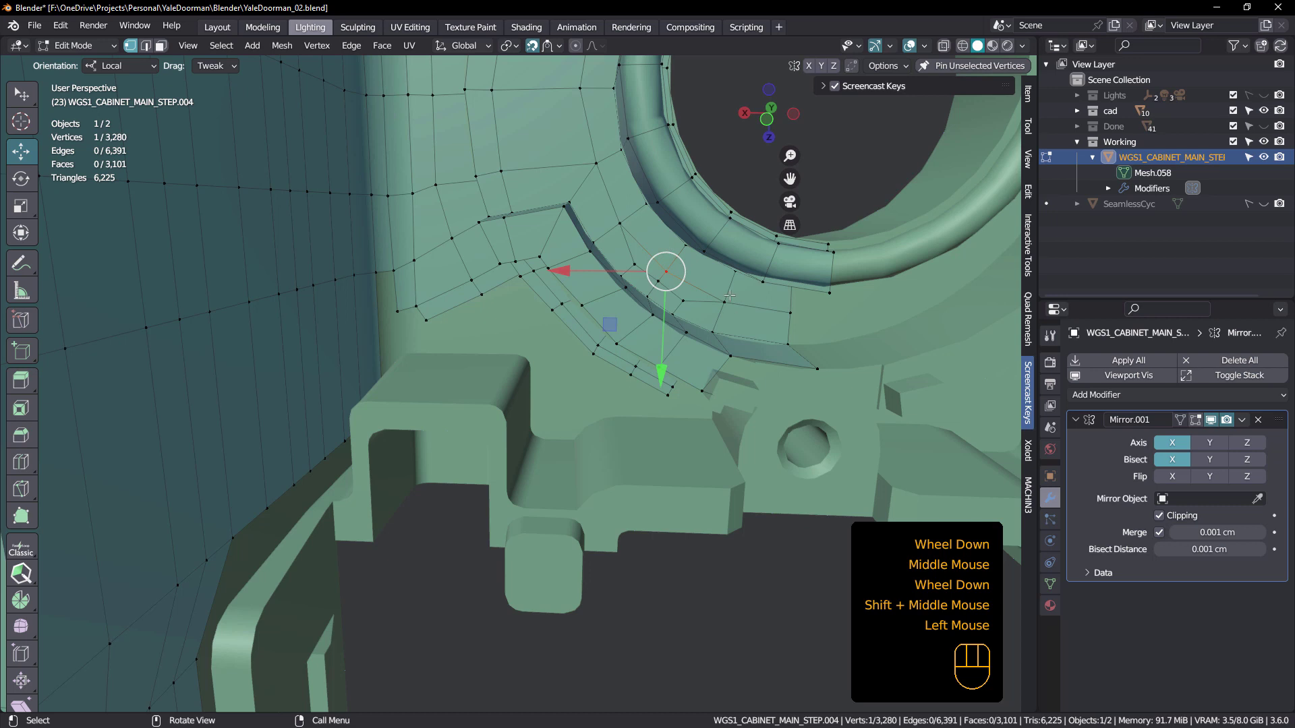
{"action": "key", "text": "g"}
{"action": "key", "text": "g"}
{"action": "left_click", "coordinate": [750, 287]}
Step: Move two wall edges of the curved slot so that they follow the reference surface
{"action": "middle_click_drag", "start_coordinate": [749, 287], "coordinate": [579, 309]}
{"action": "scroll", "coordinate": [600, 277], "scroll_direction": "up", "scroll_amount": 1}
{"action": "left_click", "coordinate": [580, 308]}
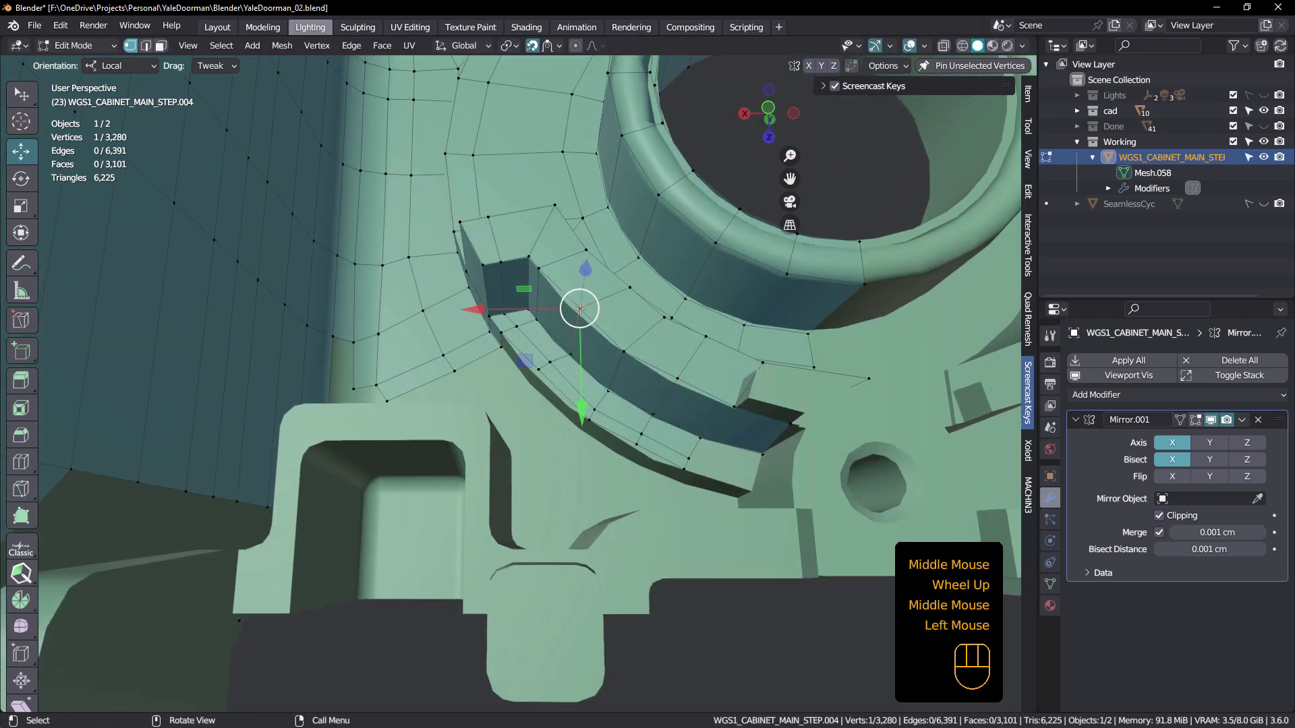
{"action": "key", "text": "2"}
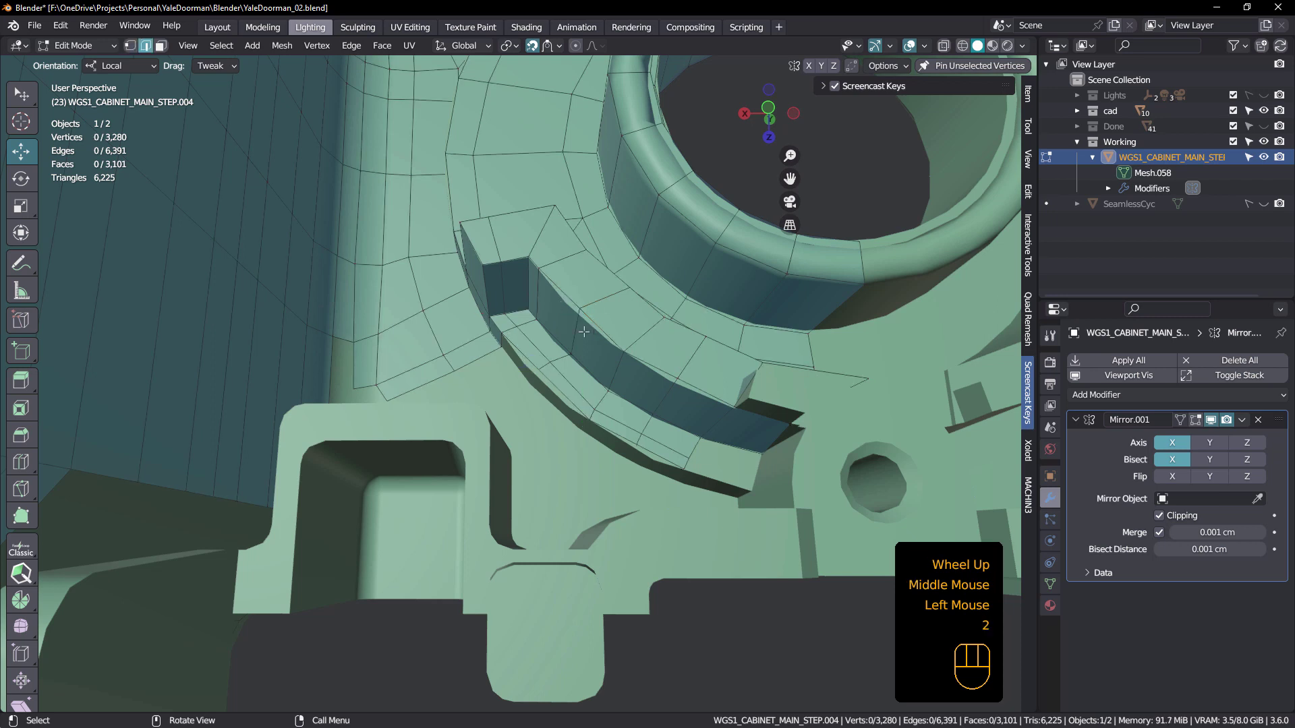
{"action": "left_click", "coordinate": [602, 348]}
{"action": "middle_click_drag", "start_coordinate": [560, 351], "coordinate": [556, 376]}
{"action": "left_click_drag", "start_coordinate": [524, 398], "coordinate": [518, 403]}
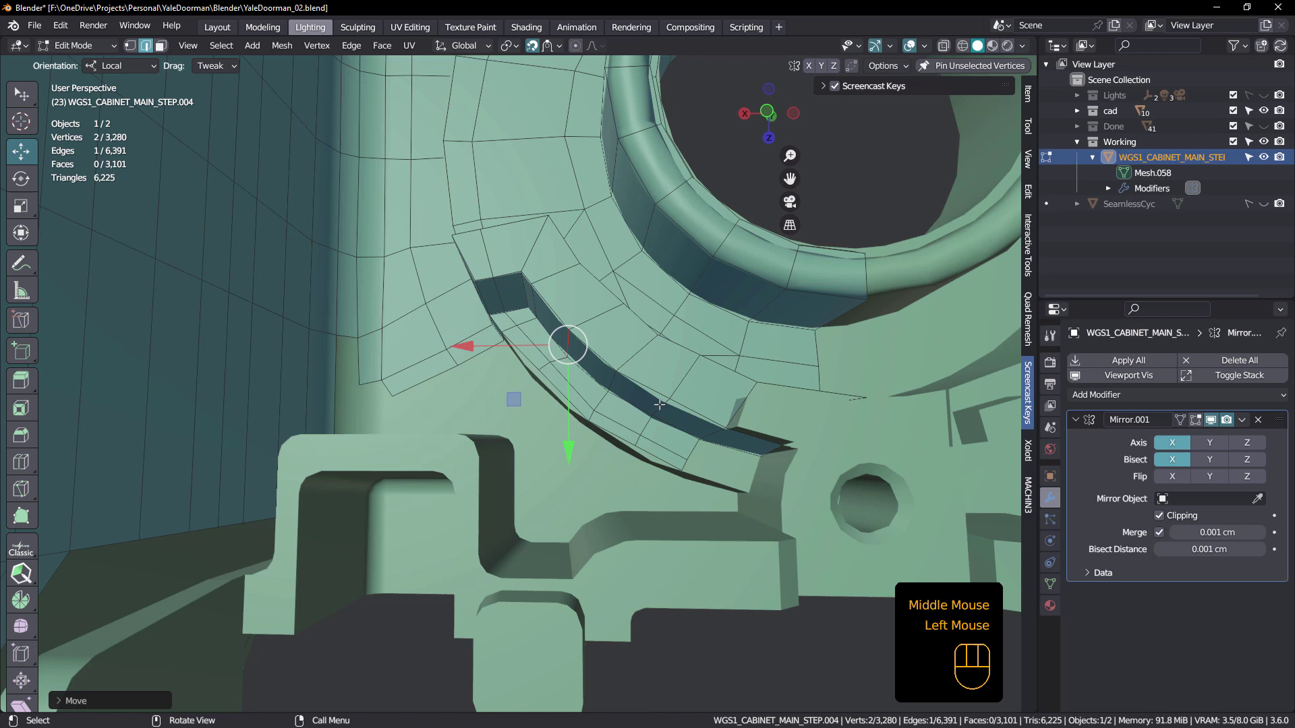
{"action": "left_click", "coordinate": [659, 404]}
{"action": "left_click_drag", "start_coordinate": [607, 462], "coordinate": [612, 461]}
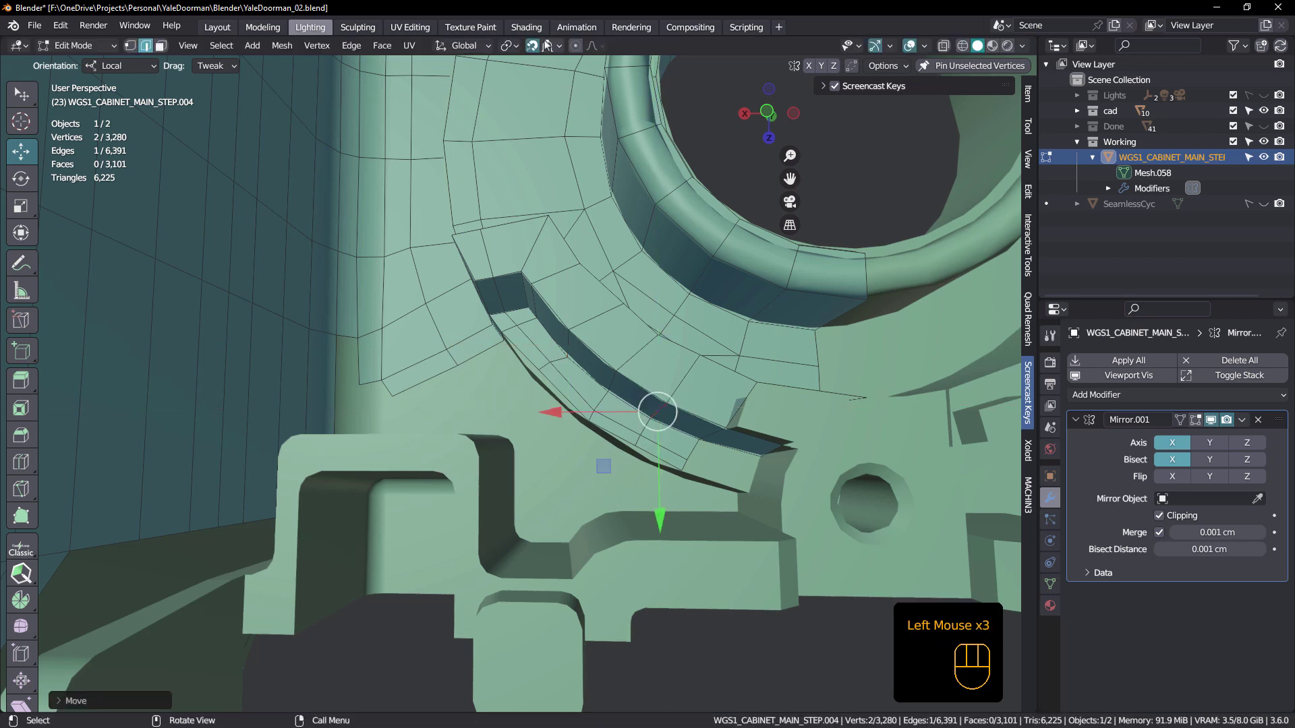
Step: Nudge a single vertex on the narrow strip below the curved slot onto the reference surface
{"action": "middle_click_drag", "start_coordinate": [547, 45], "coordinate": [601, 59]}
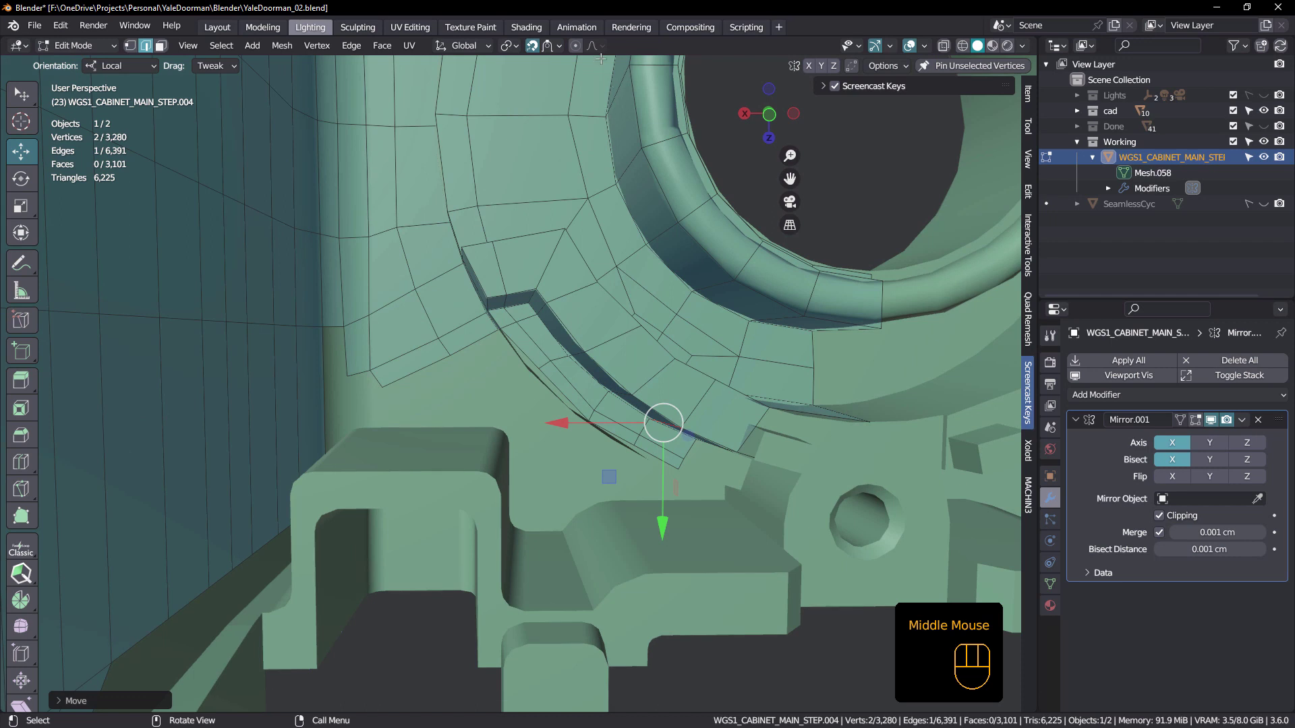
{"action": "left_click", "coordinate": [559, 47]}
{"action": "middle_click_drag", "start_coordinate": [644, 380], "coordinate": [533, 423]}
{"action": "key", "text": "1"}
{"action": "left_click", "coordinate": [579, 382]}
{"action": "scroll", "coordinate": [533, 422], "scroll_direction": "up", "scroll_amount": 2}
{"action": "left_click_drag", "start_coordinate": [516, 430], "coordinate": [519, 426]}
Step: Reposition a pair of adjacent vertices and one further vertex along the outer edge of the strip below the slot
{"action": "middle_click_drag", "start_coordinate": [520, 426], "coordinate": [496, 437]}
{"action": "left_click", "coordinate": [536, 398]}
{"action": "left_click", "coordinate": [525, 405], "text": "shift"}
{"action": "left_click_drag", "start_coordinate": [495, 437], "coordinate": [491, 456]}
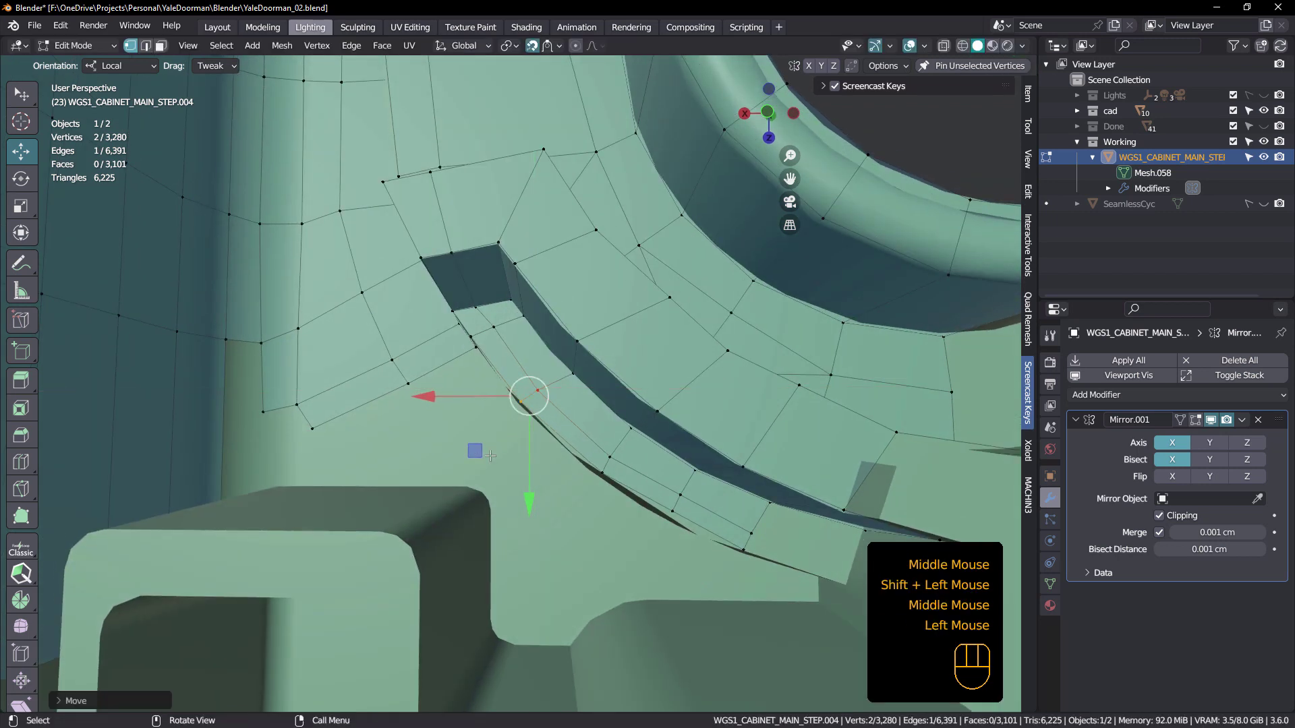
{"action": "left_click", "coordinate": [676, 508]}
{"action": "left_click_drag", "start_coordinate": [623, 557], "coordinate": [623, 569]}
{"action": "scroll", "coordinate": [623, 568], "scroll_direction": "down", "scroll_amount": 1}
Step: Nudge two plate vertices between the curved slot and the circular opening to smooth the face flow
{"action": "middle_click_drag", "start_coordinate": [622, 569], "coordinate": [677, 286]}
{"action": "left_click", "coordinate": [668, 312]}
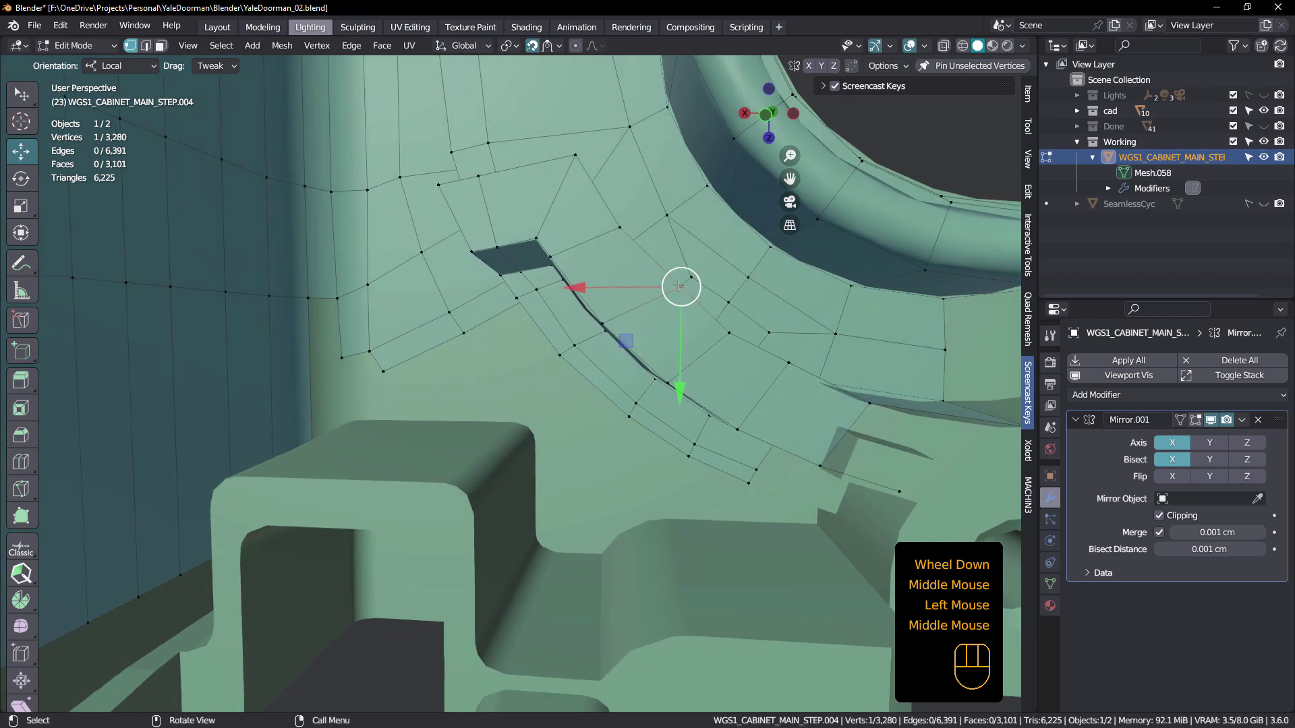
{"action": "left_click_drag", "start_coordinate": [632, 337], "coordinate": [630, 342]}
{"action": "middle_click_drag", "start_coordinate": [630, 342], "coordinate": [786, 362]}
{"action": "left_click", "coordinate": [787, 364]}
{"action": "left_click_drag", "start_coordinate": [739, 415], "coordinate": [737, 418]}
{"action": "scroll", "coordinate": [737, 418], "scroll_direction": "down", "scroll_amount": 1}
Step: Select the edge chains along both sides of the curved slot's wall and distribute them evenly with LoopTools Space
{"action": "middle_click_drag", "start_coordinate": [736, 417], "coordinate": [691, 342]}
{"action": "scroll", "coordinate": [692, 342], "scroll_direction": "up", "scroll_amount": 1}
{"action": "key", "text": "2"}
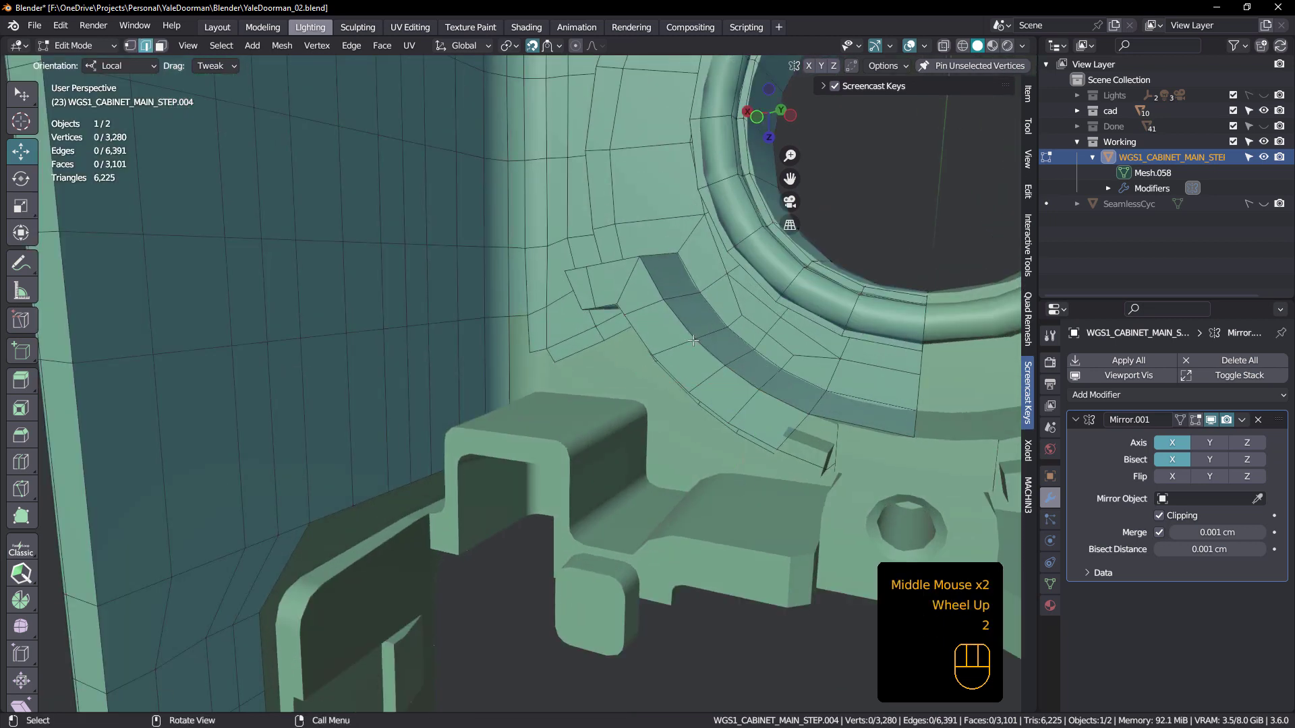
{"action": "left_click", "coordinate": [668, 316]}
{"action": "left_click", "coordinate": [796, 415], "text": "ctrl"}
{"action": "middle_click_drag", "start_coordinate": [713, 315], "coordinate": [719, 309], "text": "shift"}
{"action": "left_click", "coordinate": [719, 309], "text": "shift"}
{"action": "left_click", "coordinate": [837, 381], "text": "ctrl"}
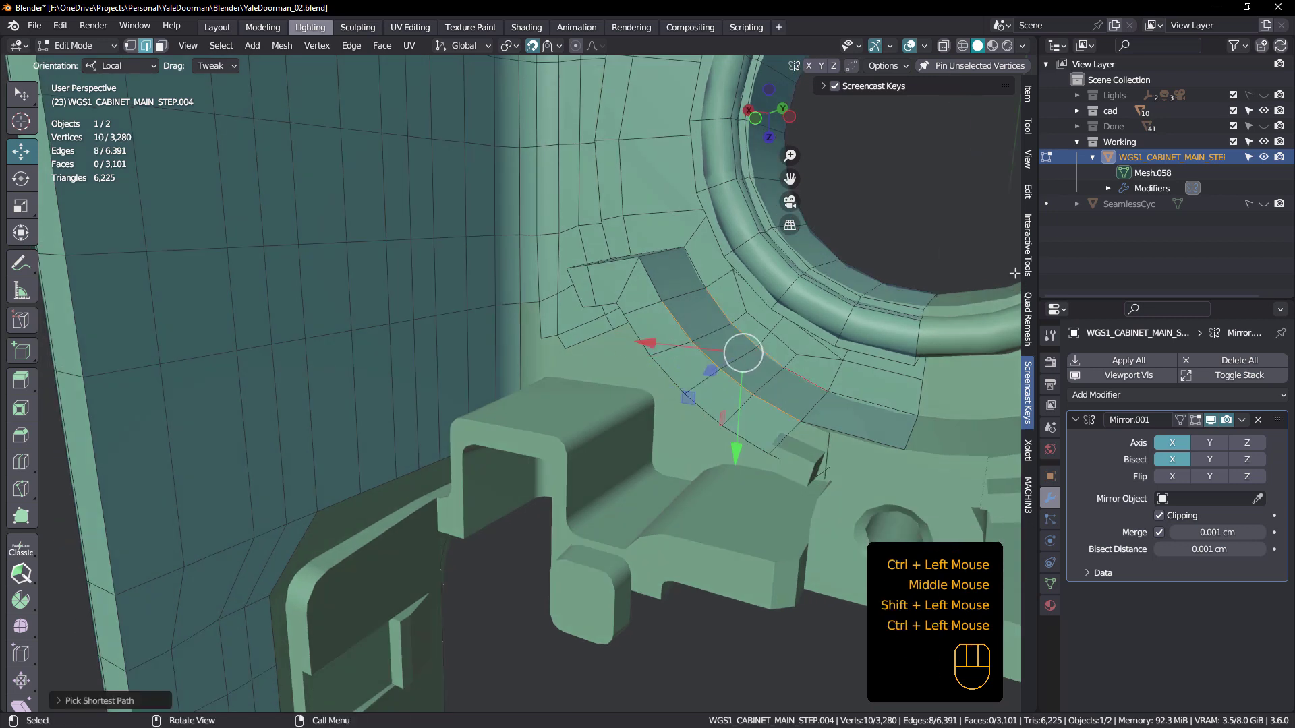
{"action": "left_click", "coordinate": [1027, 194]}
{"action": "left_click", "coordinate": [942, 317]}
Step: Apply LoopTools Space separately to the slot's inner rim chain and the middle chain of the lower strip
{"action": "middle_click_drag", "start_coordinate": [674, 337], "coordinate": [675, 364]}
{"action": "left_click", "coordinate": [663, 329]}
{"action": "left_click", "coordinate": [730, 390], "text": "ctrl"}
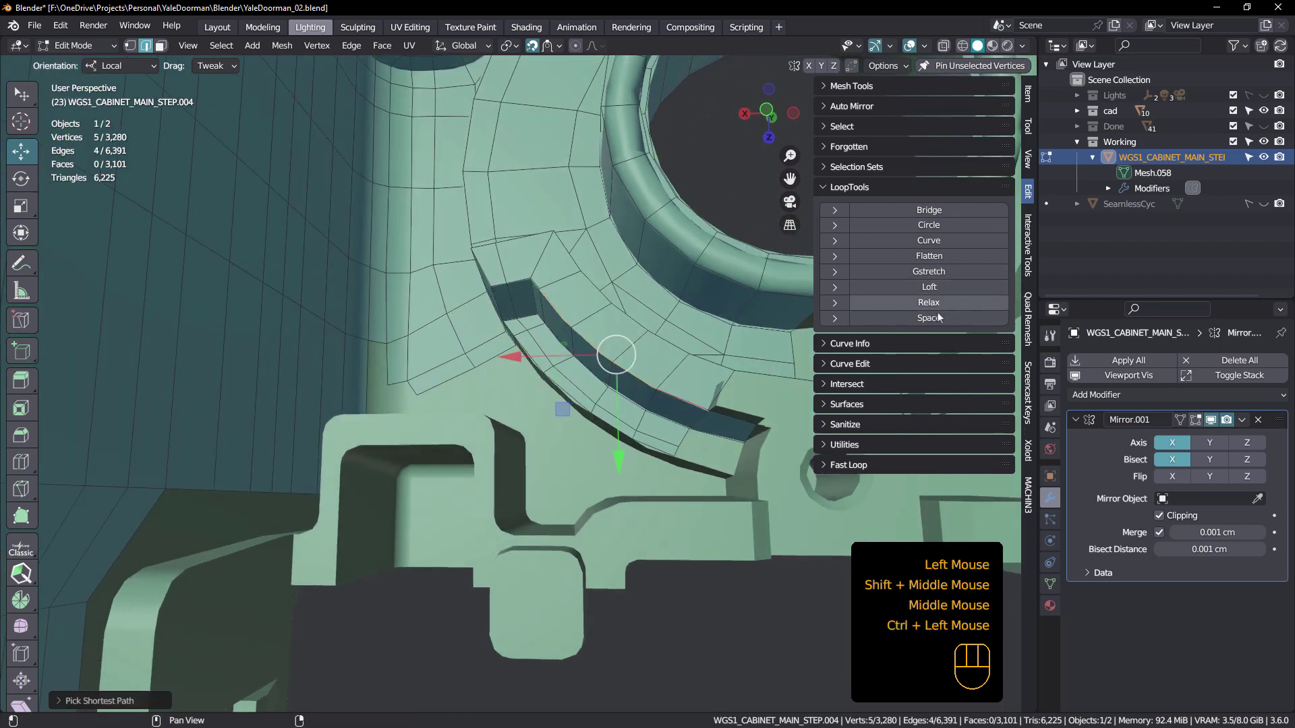
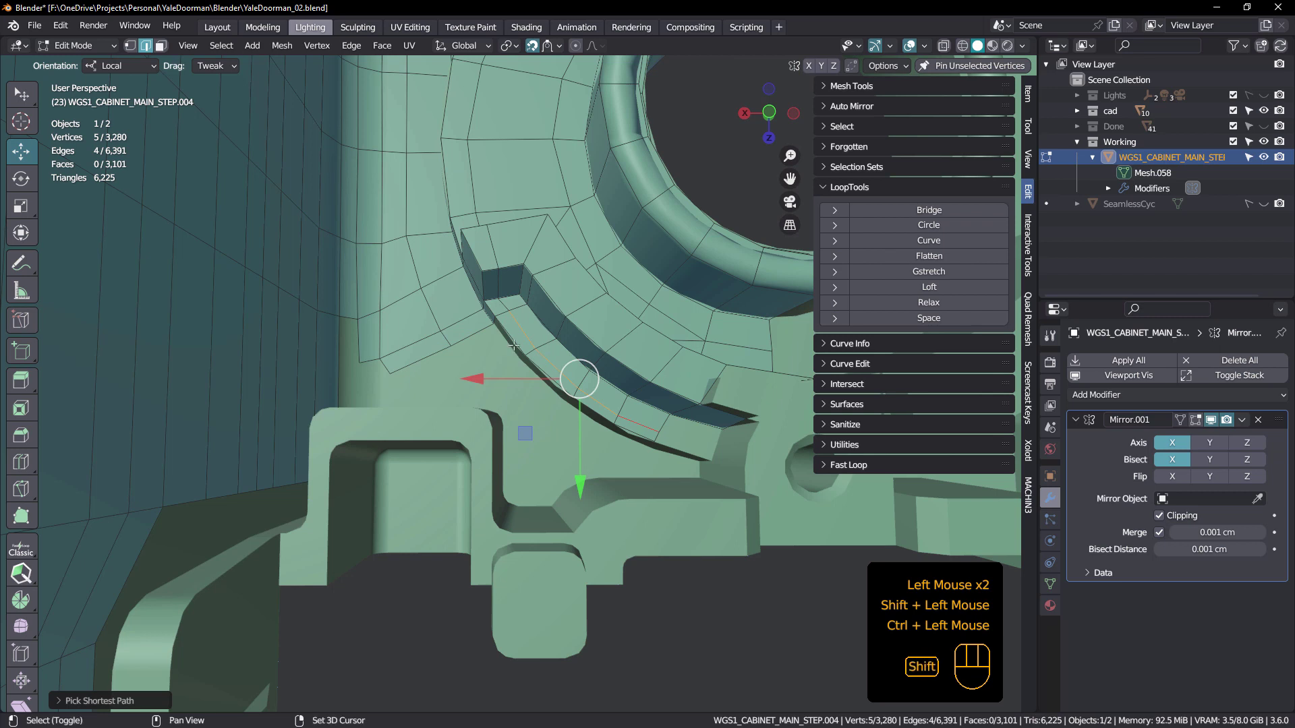
{"action": "left_click", "coordinate": [649, 437], "text": "ctrl"}
{"action": "double_click", "coordinate": [678, 321]}
{"action": "middle_click_drag", "start_coordinate": [678, 322], "coordinate": [509, 351]}
Step: Select the outer edge chain of the strip below the slot and extrude it to form a narrow side wall
{"action": "left_click", "coordinate": [506, 350]}
{"action": "left_click", "coordinate": [607, 422], "text": "ctrl"}
{"action": "middle_click_drag", "start_coordinate": [607, 422], "coordinate": [551, 450]}
{"action": "scroll", "coordinate": [552, 451], "scroll_direction": "up", "scroll_amount": 1}
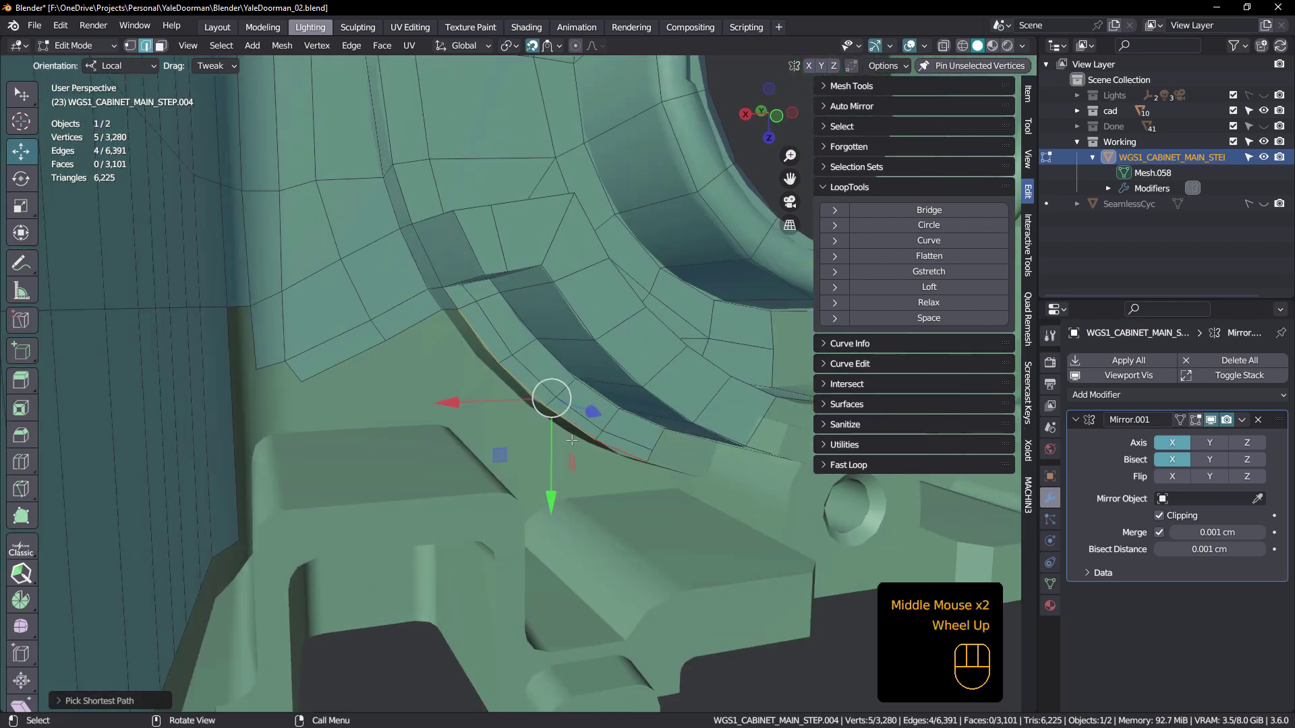
{"action": "key", "text": "e"}
{"action": "left_click_drag", "start_coordinate": [596, 413], "coordinate": [579, 410]}
{"action": "scroll", "coordinate": [579, 410], "scroll_direction": "up", "scroll_amount": 2}
{"action": "middle_click_drag", "start_coordinate": [580, 410], "coordinate": [475, 295], "text": "shift"}
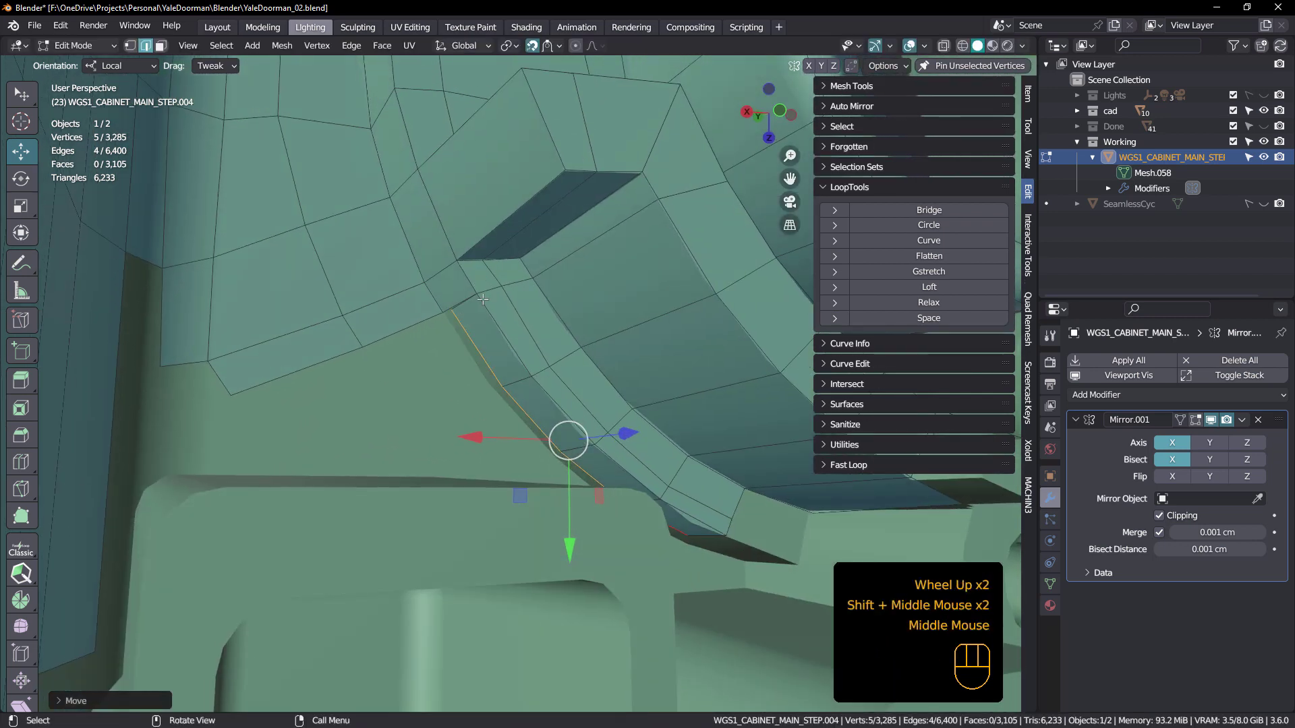
Step: Make the end vertex of the extruded chain the active one and set the transform pivot to the active element
{"action": "key", "text": "1"}
{"action": "left_click", "coordinate": [452, 309], "text": "shift"}
{"action": "left_click", "coordinate": [452, 310], "text": "shift"}
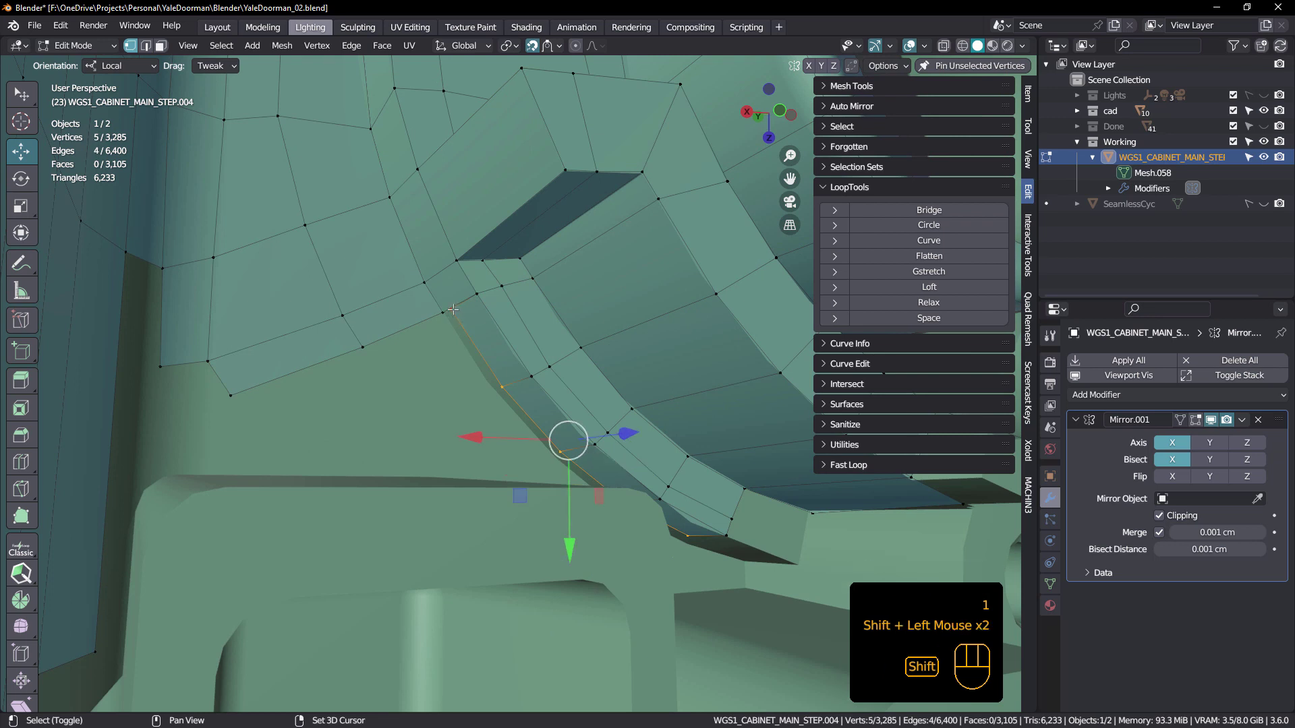
{"action": "middle_click_drag", "start_coordinate": [453, 309], "coordinate": [378, 222], "text": "shift"}
{"action": "left_click", "coordinate": [517, 46]}
{"action": "left_click", "coordinate": [537, 130]}
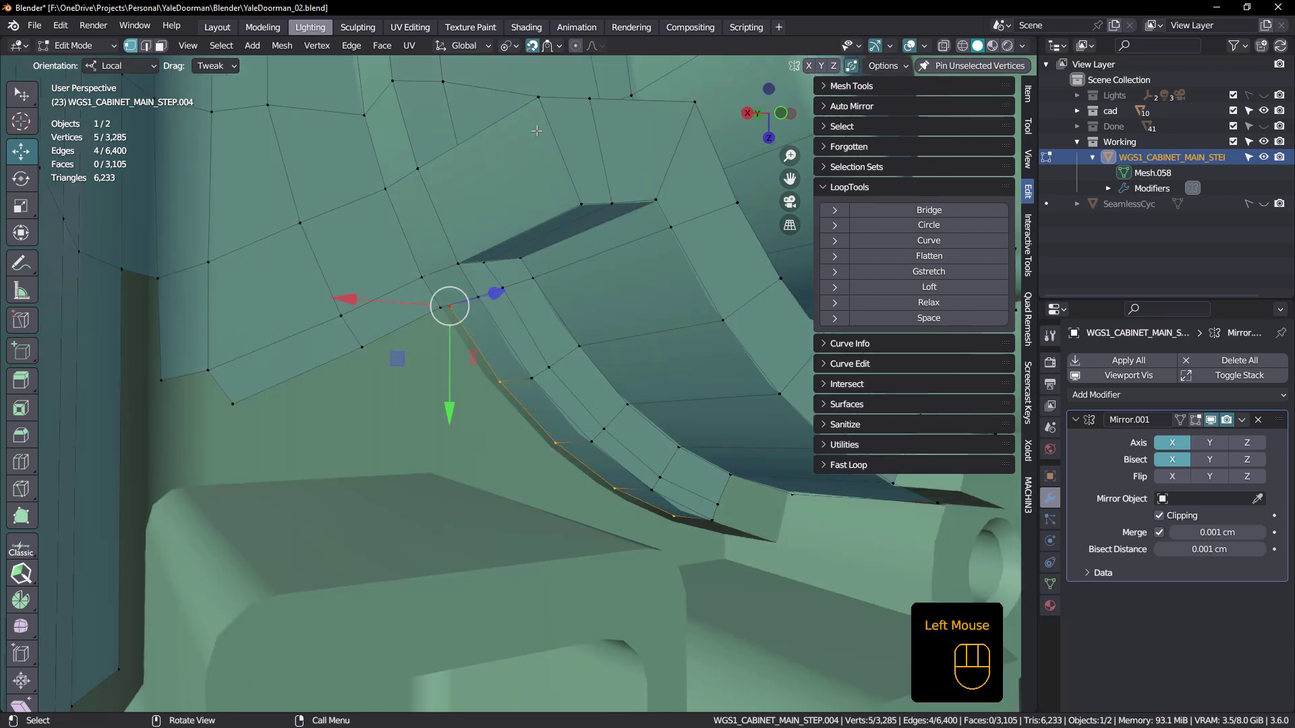
Step: Add Vertex to the Face Nearest snapping, snap the extruded chain's end onto the adjacent plate vertex to merge them, and turn auto merge off
{"action": "middle_click_drag", "start_coordinate": [448, 303], "coordinate": [445, 301]}
{"action": "scroll", "coordinate": [442, 295], "scroll_direction": "up", "scroll_amount": 1}
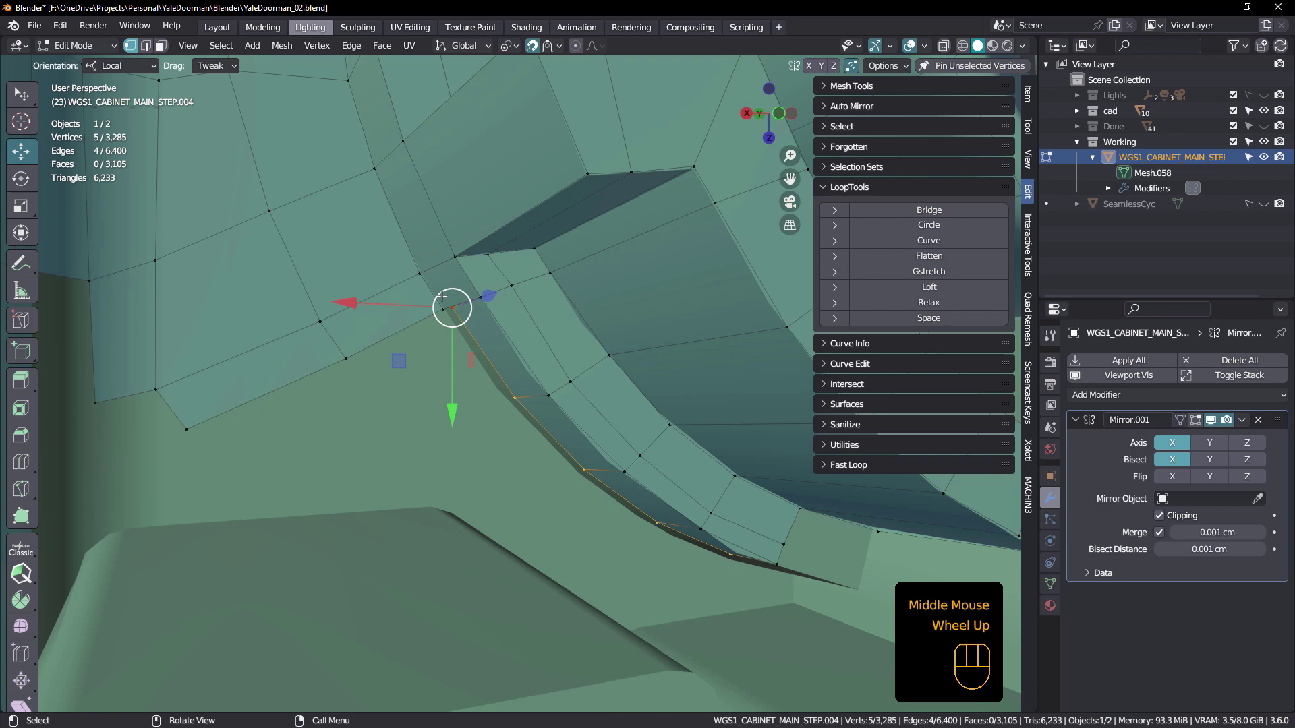
{"action": "left_click", "coordinate": [548, 51]}
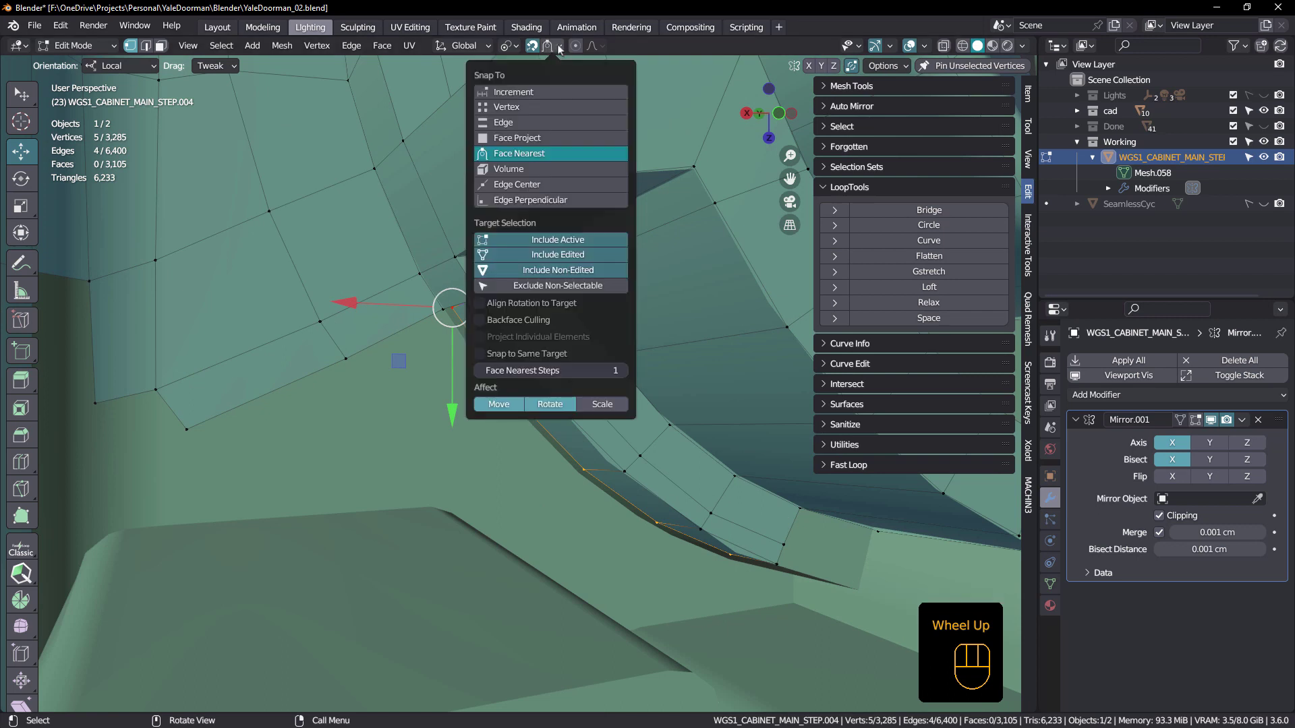
{"action": "left_click", "coordinate": [529, 108], "text": "shift"}
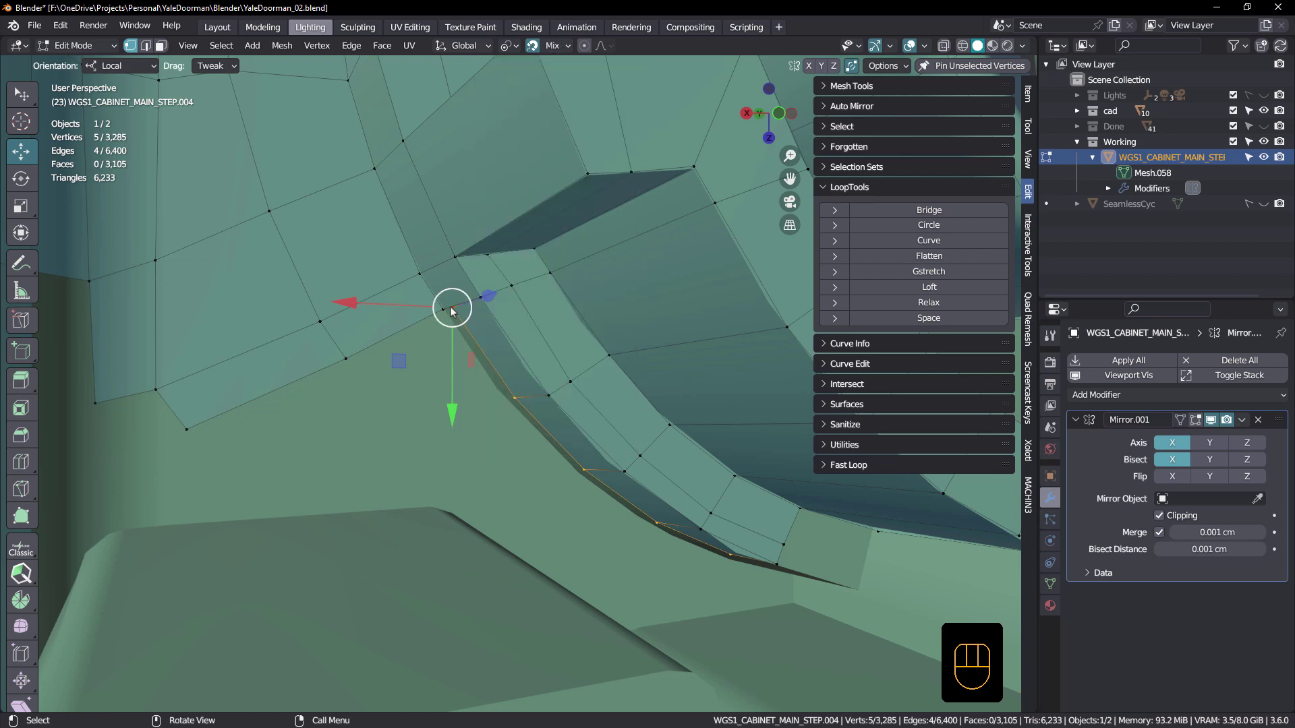
{"action": "left_click_drag", "start_coordinate": [449, 311], "coordinate": [479, 328]}
{"action": "left_click", "coordinate": [851, 65]}
{"action": "middle_click_drag", "start_coordinate": [492, 343], "coordinate": [488, 321]}
Step: Select the four-edge outer chain of the narrow side wall below the slot and extrude it outward into a wider strip of faces
{"action": "key", "text": "2"}
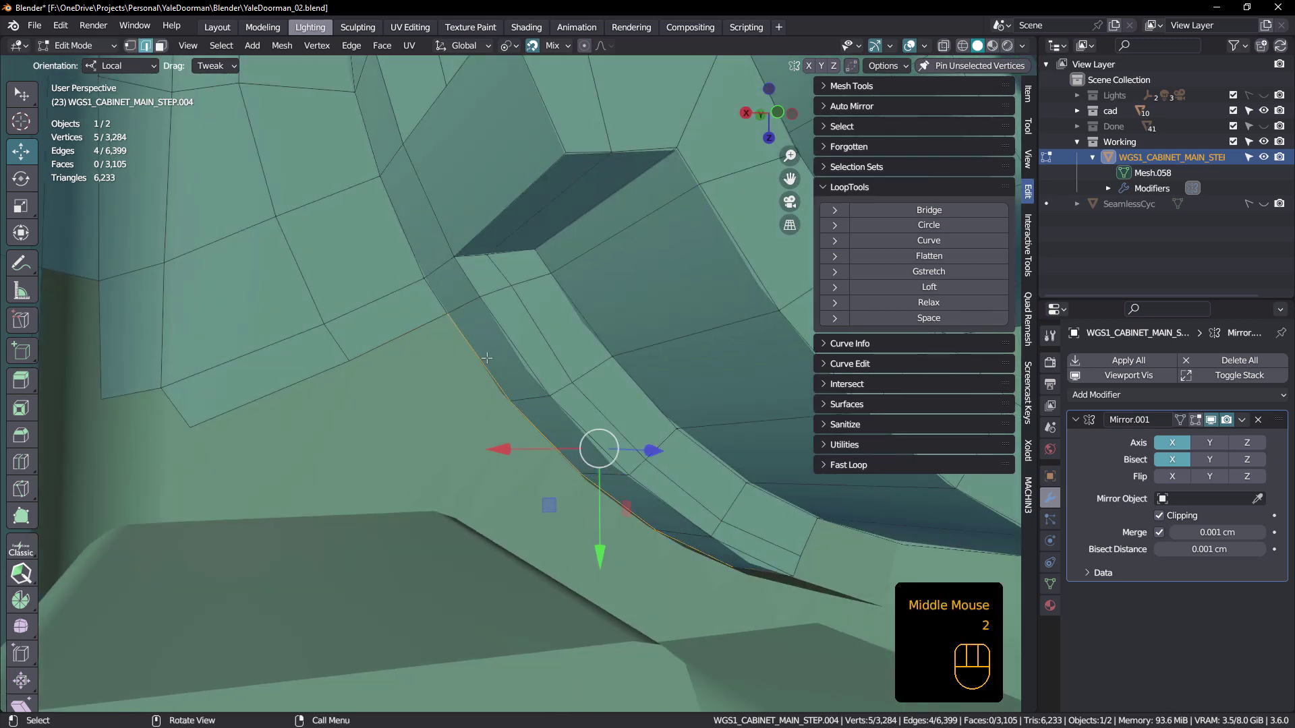
{"action": "left_click", "coordinate": [482, 358]}
{"action": "scroll", "coordinate": [501, 373], "scroll_direction": "down", "scroll_amount": 1}
{"action": "middle_click_drag", "start_coordinate": [501, 373], "coordinate": [581, 462]}
{"action": "left_click", "coordinate": [671, 523], "text": "ctrl"}
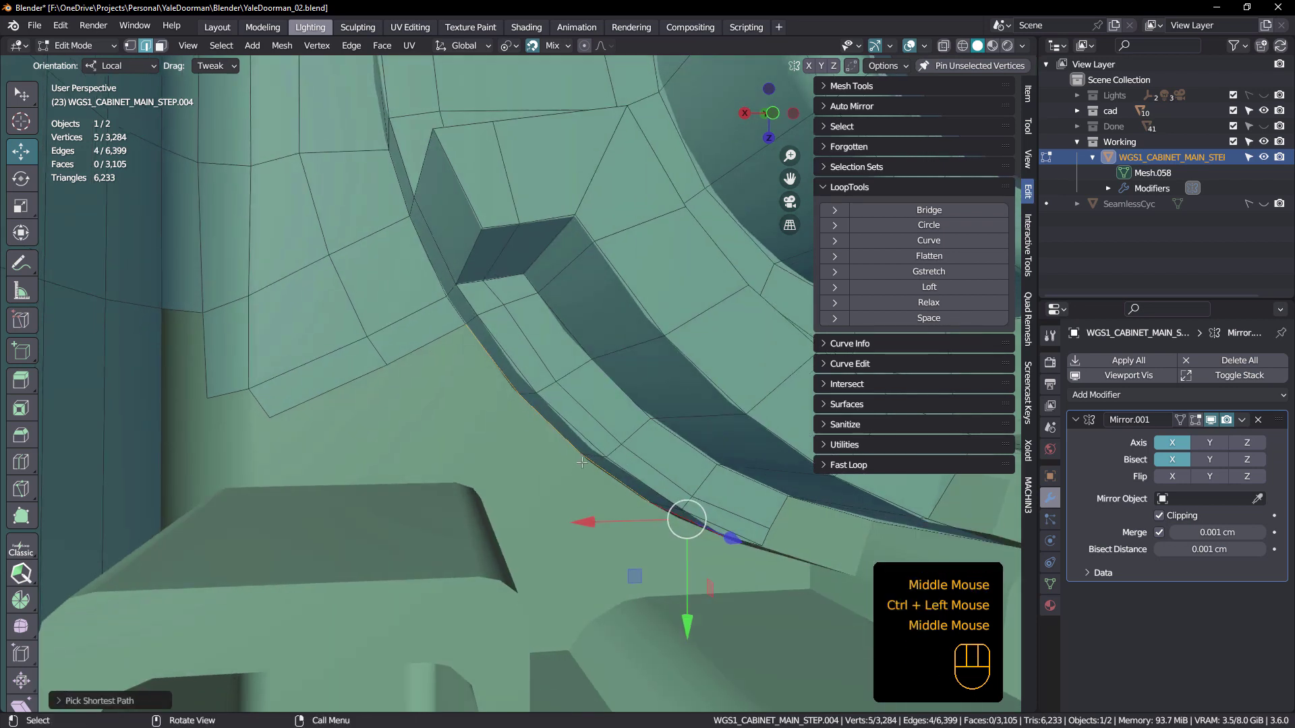
{"action": "key", "text": "e"}
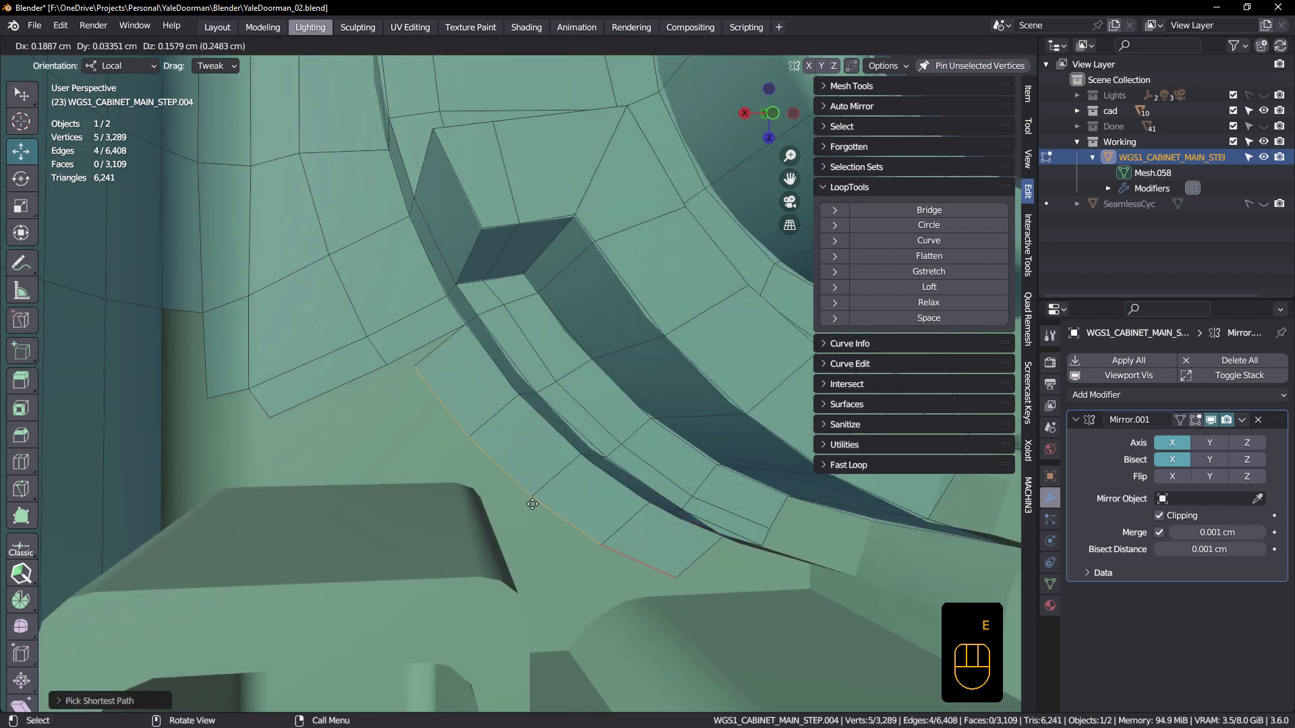
{"action": "left_click", "coordinate": [529, 505]}
Step: With auto merge on and the wider strip's upper end vertex active, snap its outer chain onto the adjacent plate vertex to merge them, then deselect
{"action": "middle_click_drag", "start_coordinate": [481, 418], "coordinate": [502, 419]}
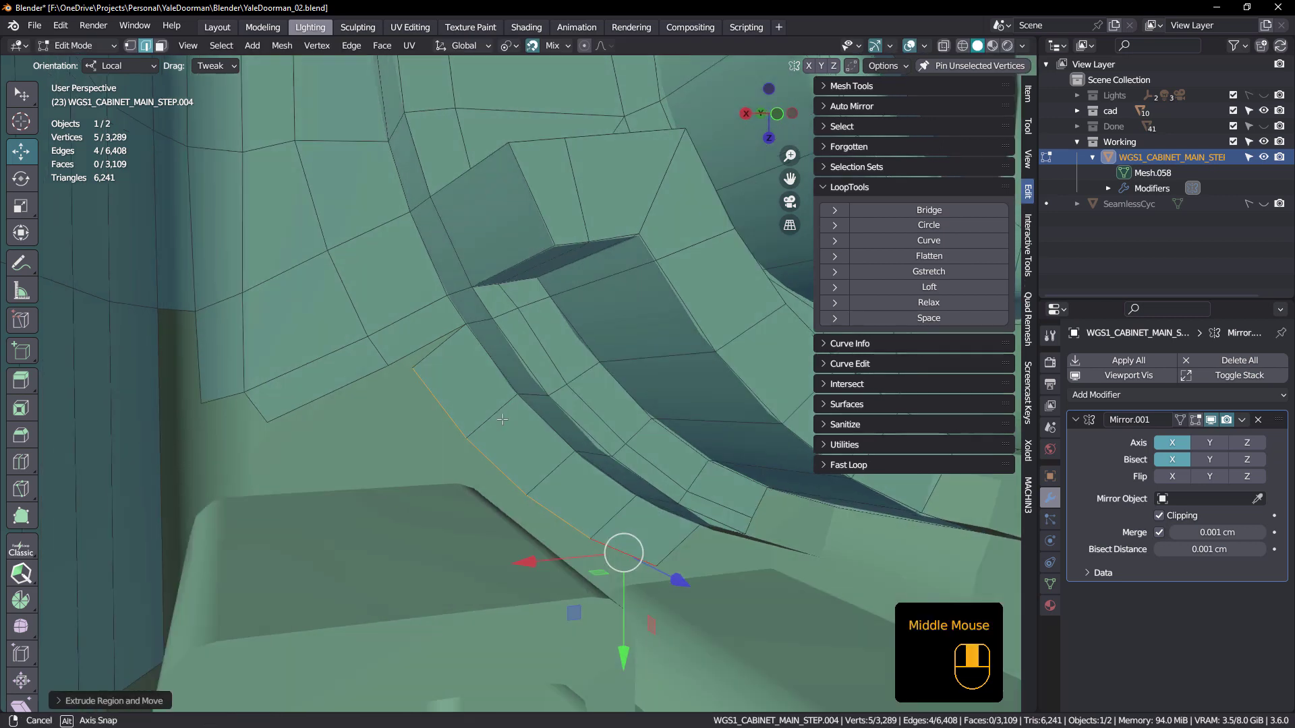
{"action": "key", "text": "1"}
{"action": "left_click", "coordinate": [412, 368], "text": "shift"}
{"action": "left_click", "coordinate": [412, 367], "text": "shift"}
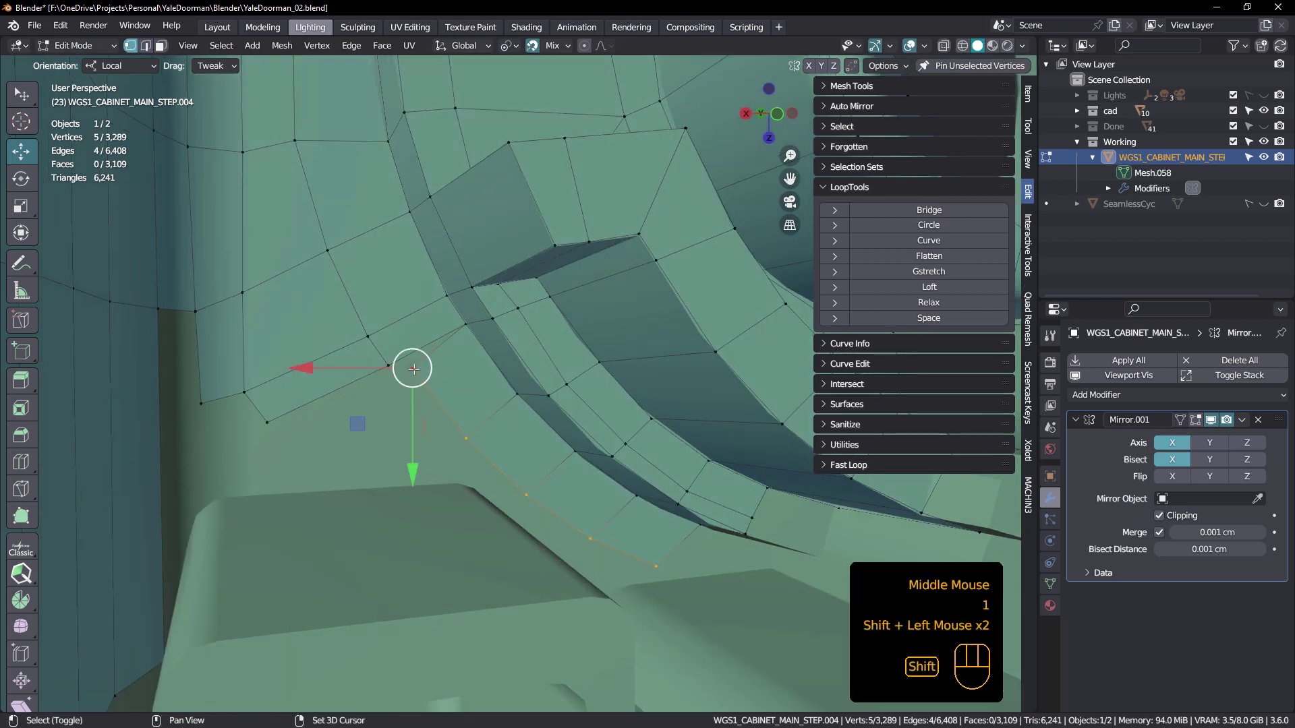
{"action": "left_click", "coordinate": [852, 67]}
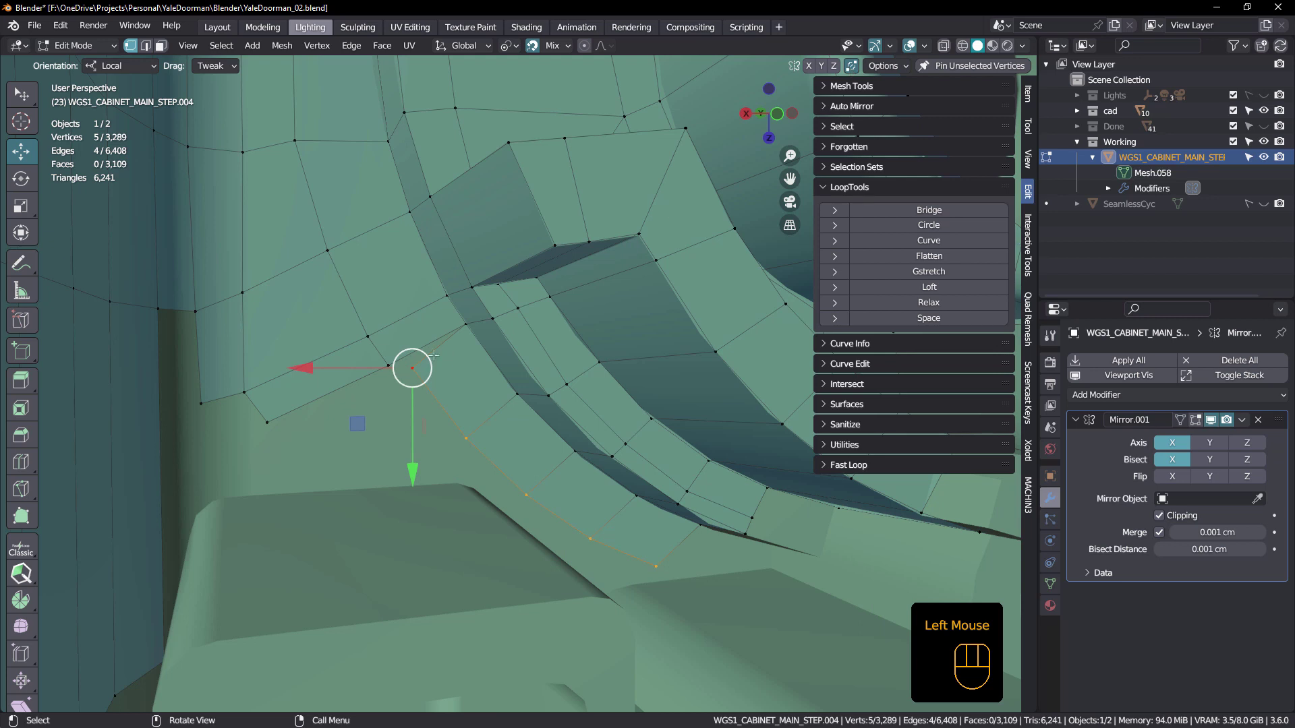
{"action": "double_click", "coordinate": [407, 367]}
{"action": "mouse_move", "coordinate": [405, 376]}
{"action": "left_mouse_down"}
{"action": "mouse_move", "coordinate": [388, 364]}
{"action": "mouse_move", "coordinate": [404, 376]}
{"action": "left_mouse_up"}
{"action": "left_click", "coordinate": [484, 388]}
{"action": "middle_click_drag", "start_coordinate": [484, 389], "coordinate": [487, 288]}
{"action": "scroll", "coordinate": [456, 398], "scroll_direction": "down", "scroll_amount": 3}
{"action": "scroll", "coordinate": [492, 461], "scroll_direction": "down", "scroll_amount": 2}
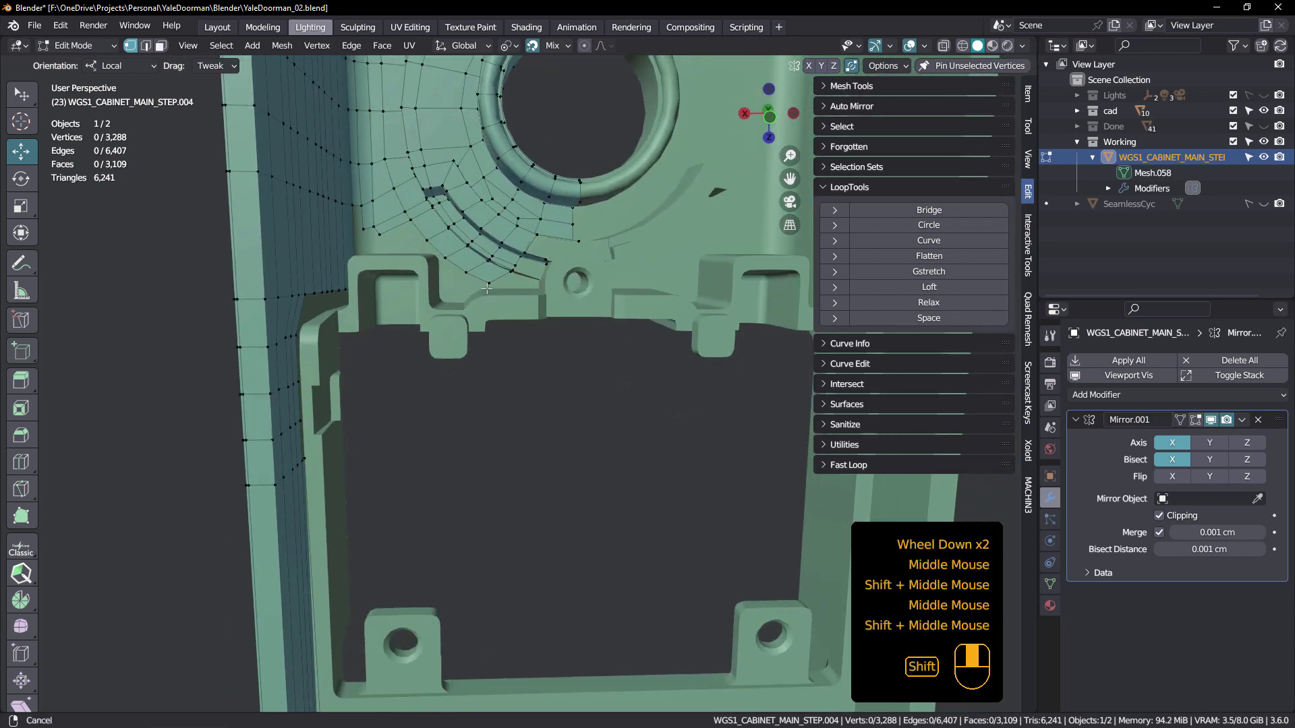
{"action": "scroll", "coordinate": [492, 448], "scroll_direction": "down", "scroll_amount": 1}
{"action": "middle_click_drag", "start_coordinate": [492, 448], "coordinate": [472, 420], "text": "shift"}
{"action": "scroll", "coordinate": [507, 388], "scroll_direction": "up", "scroll_amount": 2}
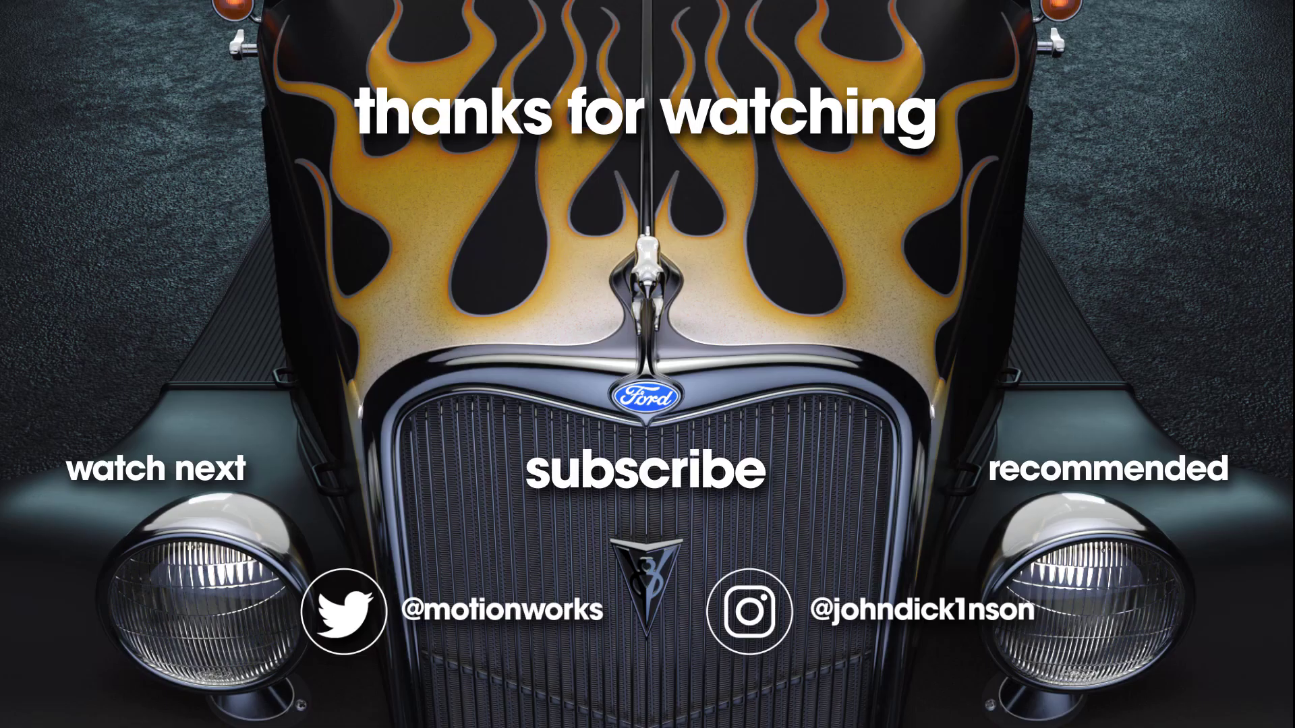